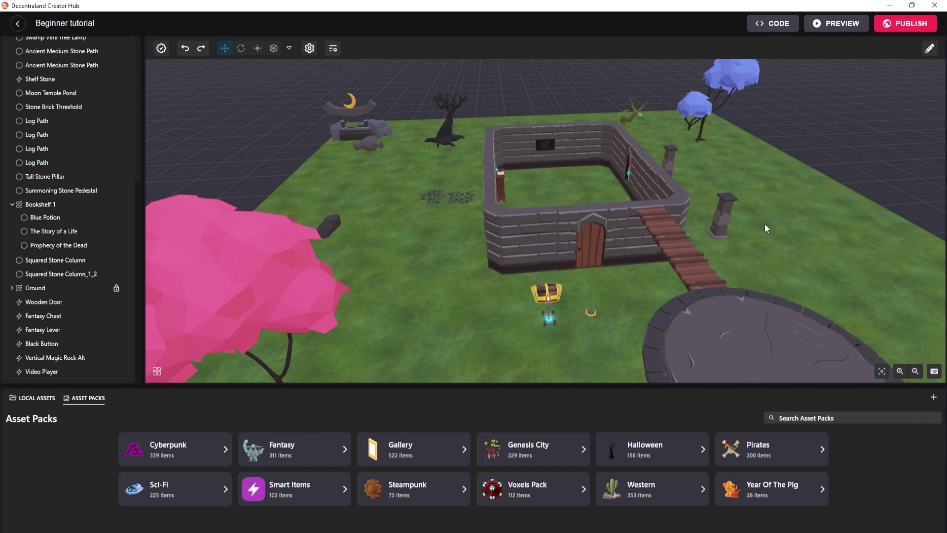
Examine the Black Button's actions and trigger settings, and compare them with the components of a log path and a squared stone column
{"action": "left_click", "coordinate": [588, 311]}
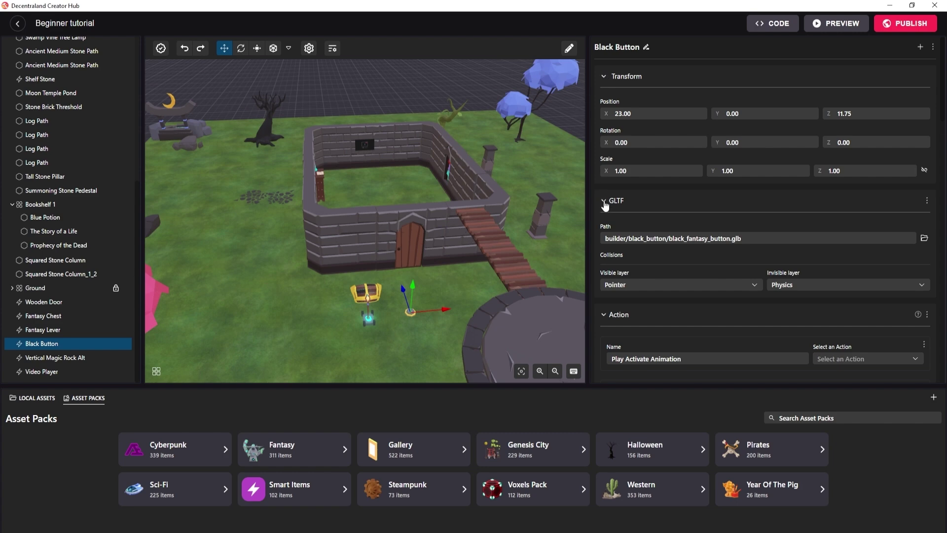
{"action": "scroll", "coordinate": [605, 205], "scroll_direction": "down", "scroll_amount": 5}
{"action": "scroll", "coordinate": [596, 104], "scroll_direction": "up", "scroll_amount": 1}
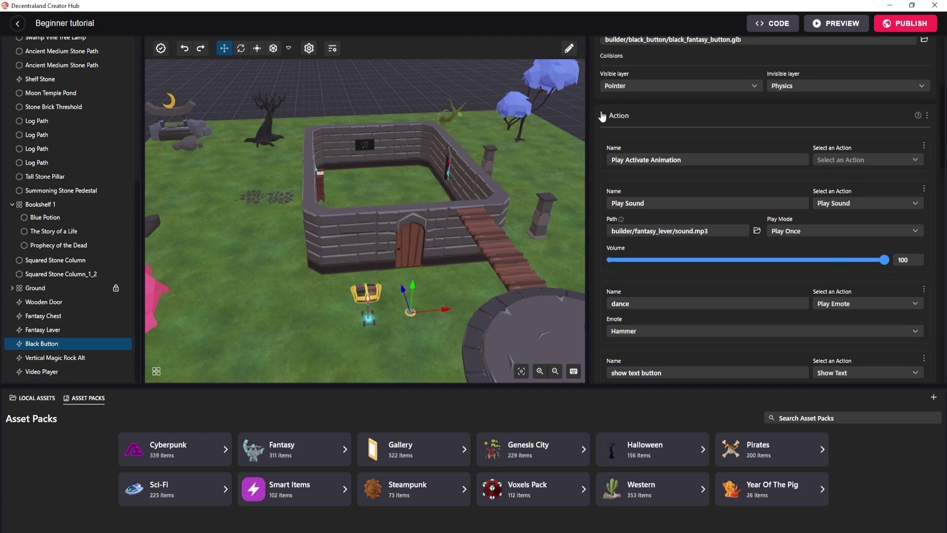
{"action": "scroll", "coordinate": [599, 129], "scroll_direction": "down", "scroll_amount": 1}
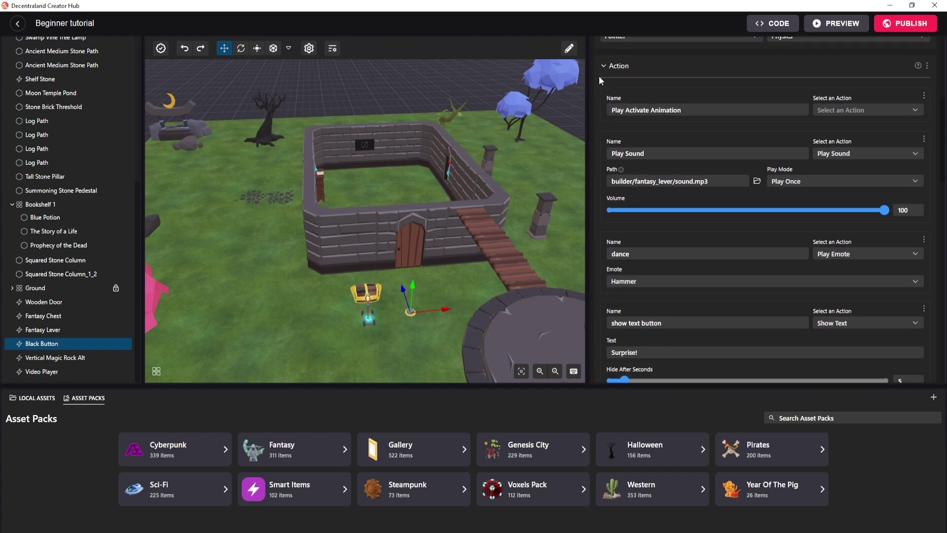
{"action": "scroll", "coordinate": [602, 79], "scroll_direction": "down", "scroll_amount": 8}
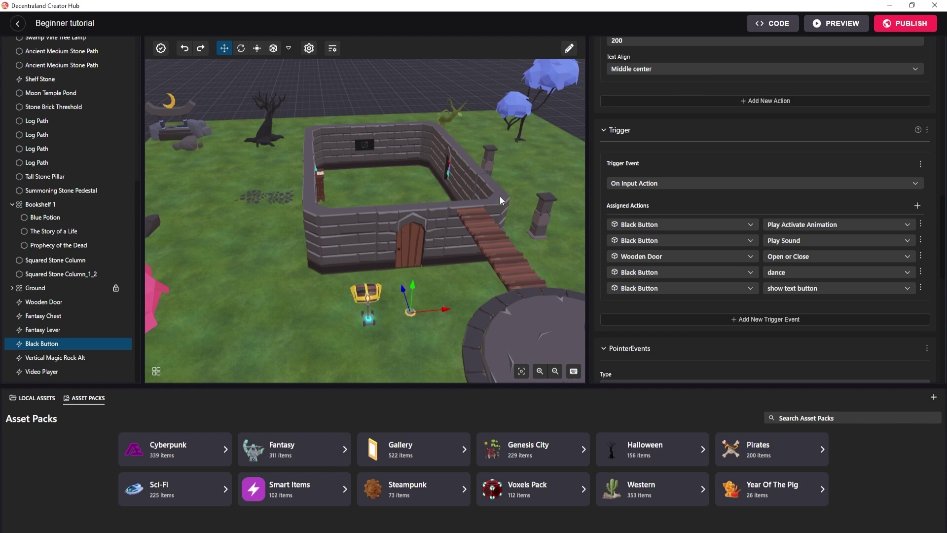
{"action": "left_click", "coordinate": [493, 234]}
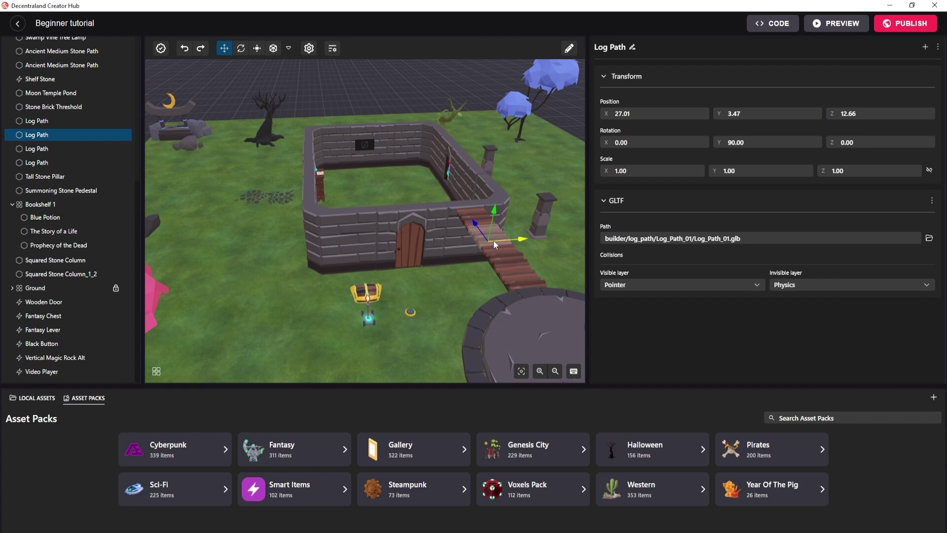
{"action": "left_click", "coordinate": [542, 217]}
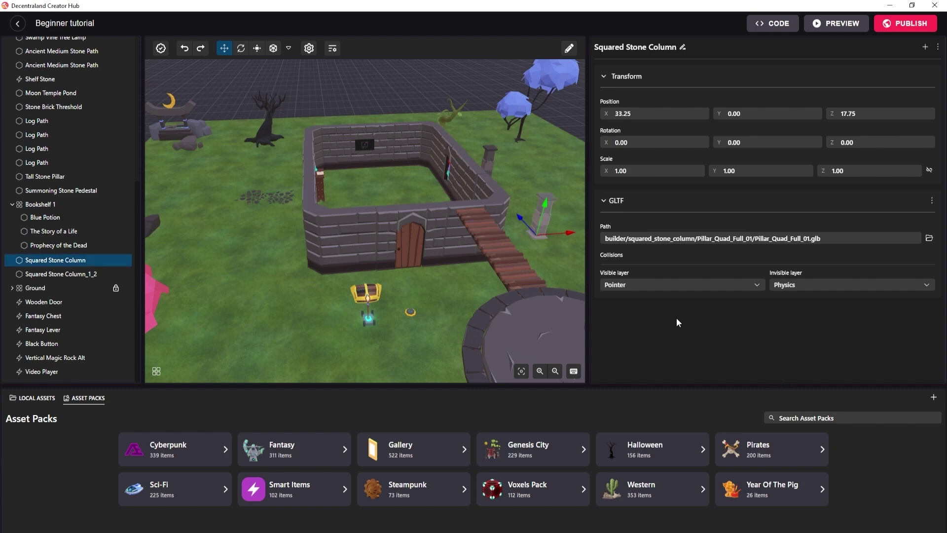
Search the asset packs for "cof" and place a Coffin Base inside the stone building at about X 25, Z 26
{"action": "left_click", "coordinate": [785, 419]}
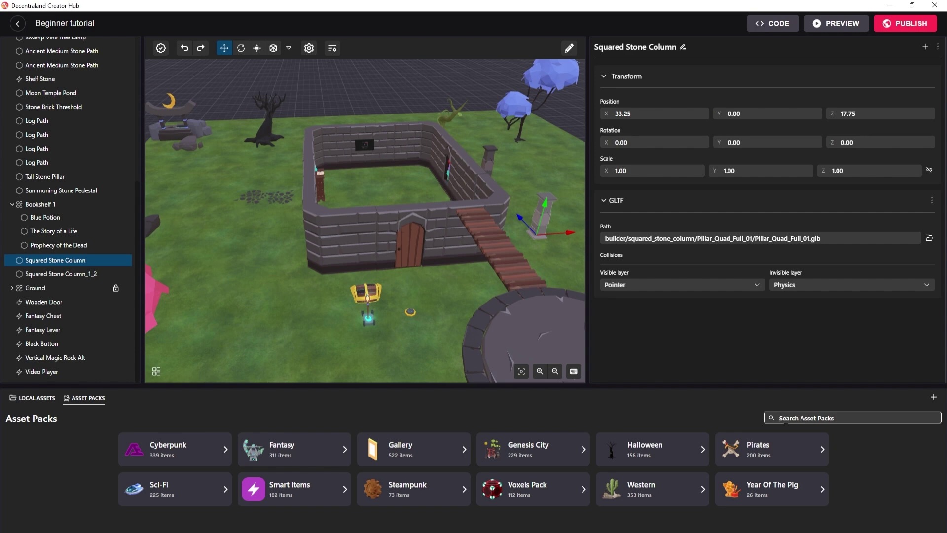
{"action": "type", "text": "co"}
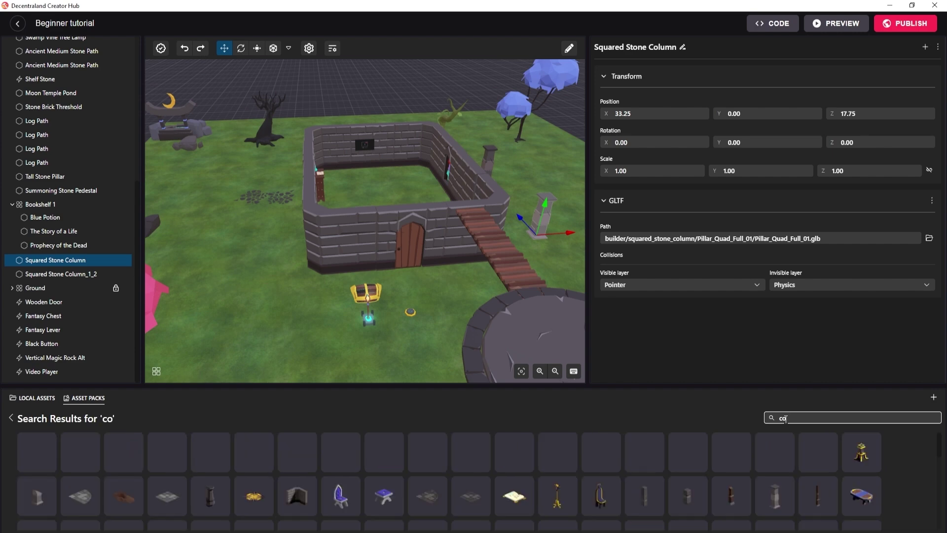
{"action": "type", "text": "f"}
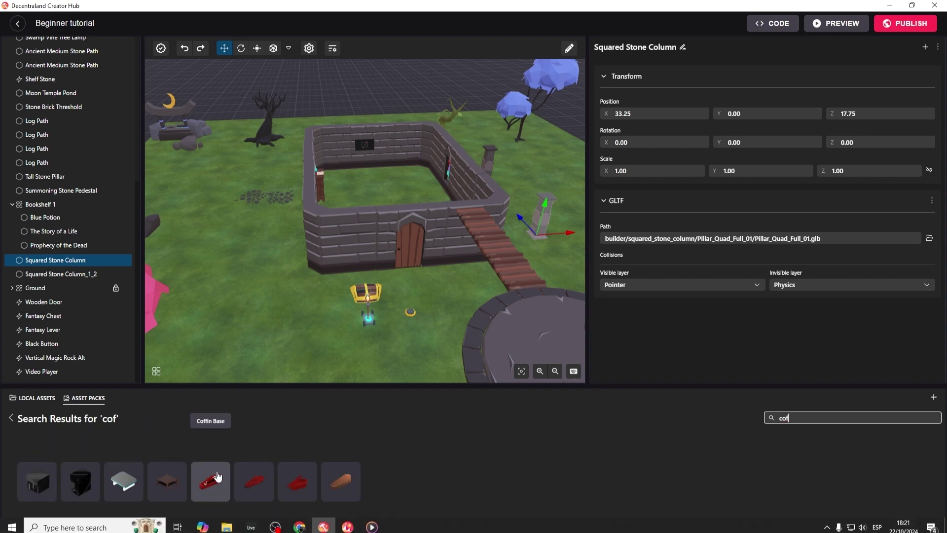
{"action": "left_click_drag", "start_coordinate": [217, 482], "coordinate": [399, 194]}
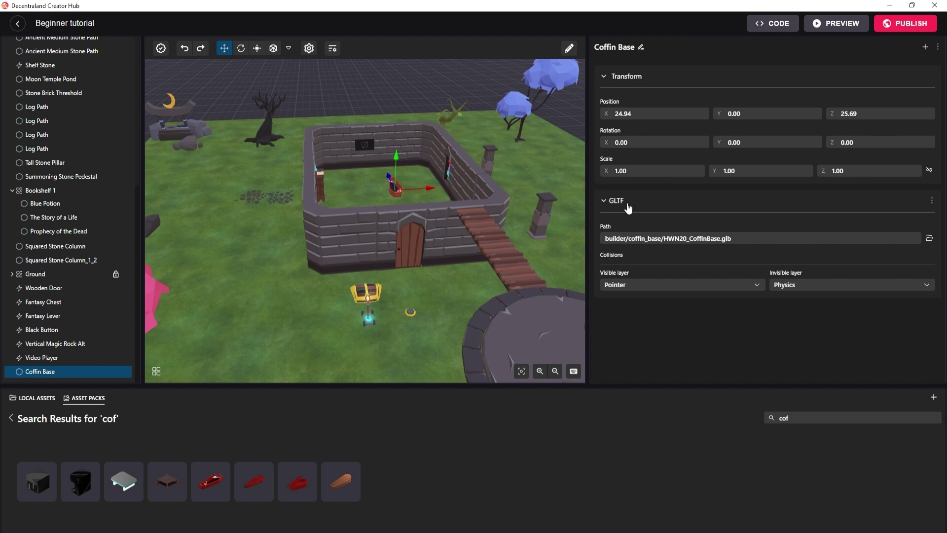
Add an Actions component to the Coffin Base and create a new action in it named Respawn
{"action": "left_click", "coordinate": [924, 48]}
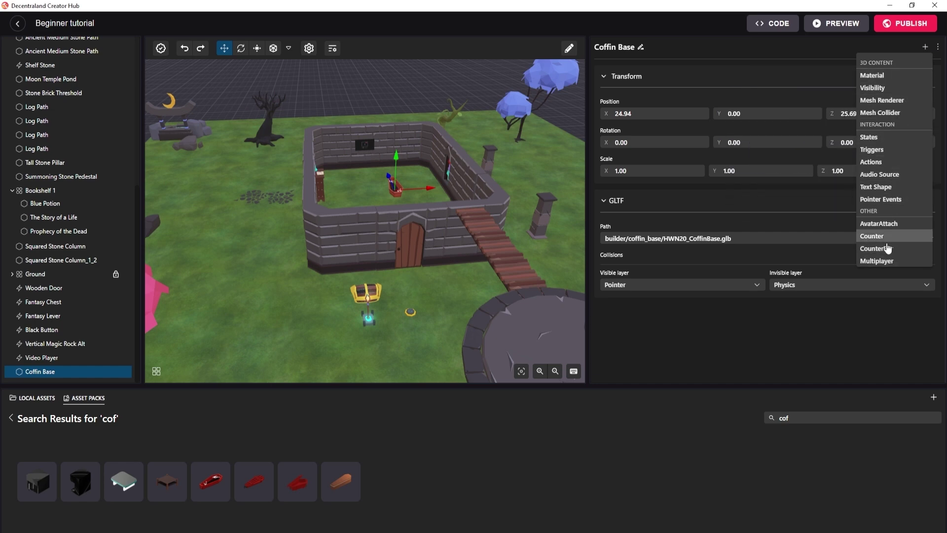
{"action": "left_click", "coordinate": [890, 167]}
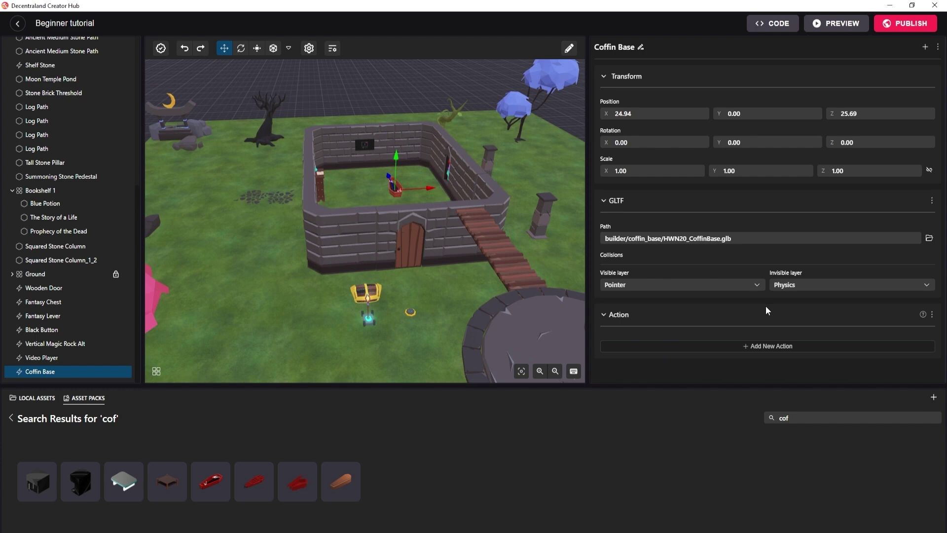
{"action": "left_click", "coordinate": [750, 345]}
{"action": "scroll", "coordinate": [754, 330], "scroll_direction": "down", "scroll_amount": 1}
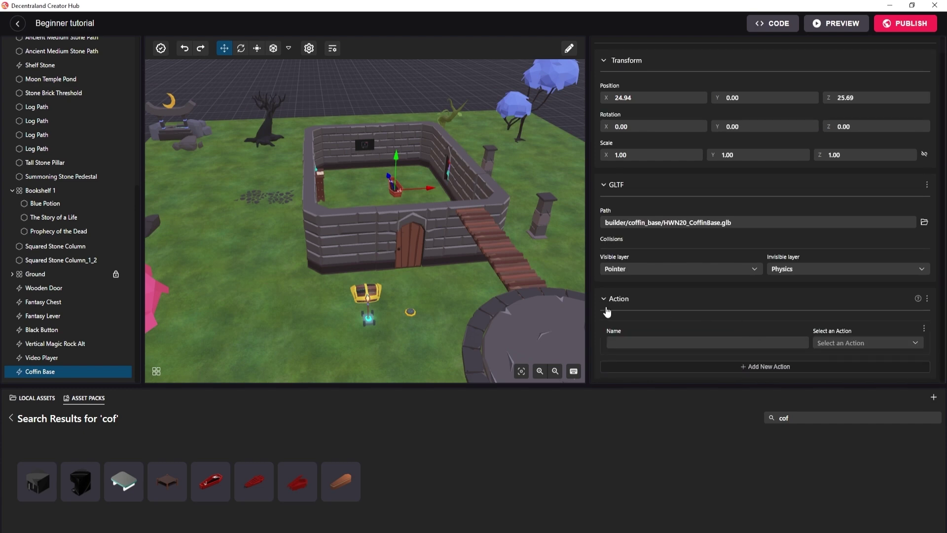
{"action": "left_click", "coordinate": [640, 344]}
{"action": "type", "text": "Respawn"}
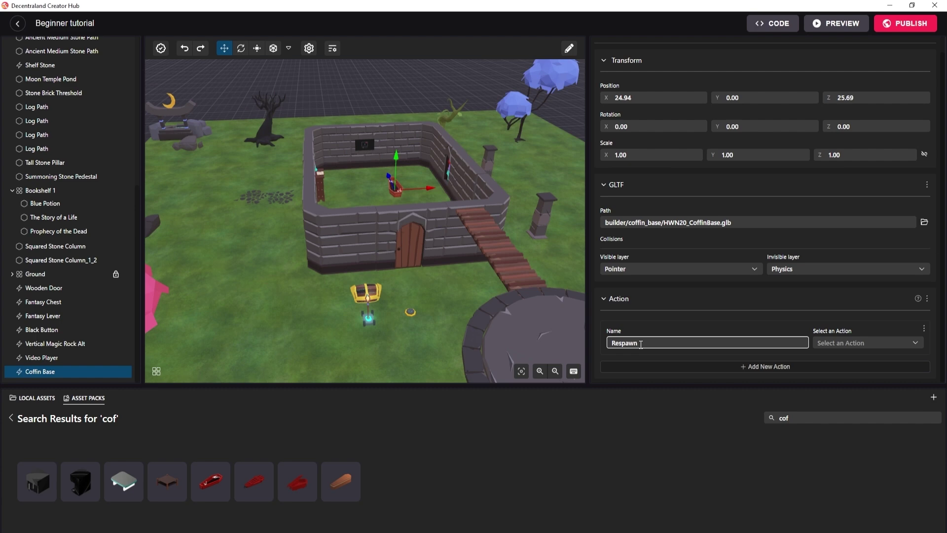
Set the Coffin Base's Respawn action to Move Player Here
{"action": "left_click", "coordinate": [857, 344]}
{"action": "scroll", "coordinate": [802, 280], "scroll_direction": "down", "scroll_amount": 2}
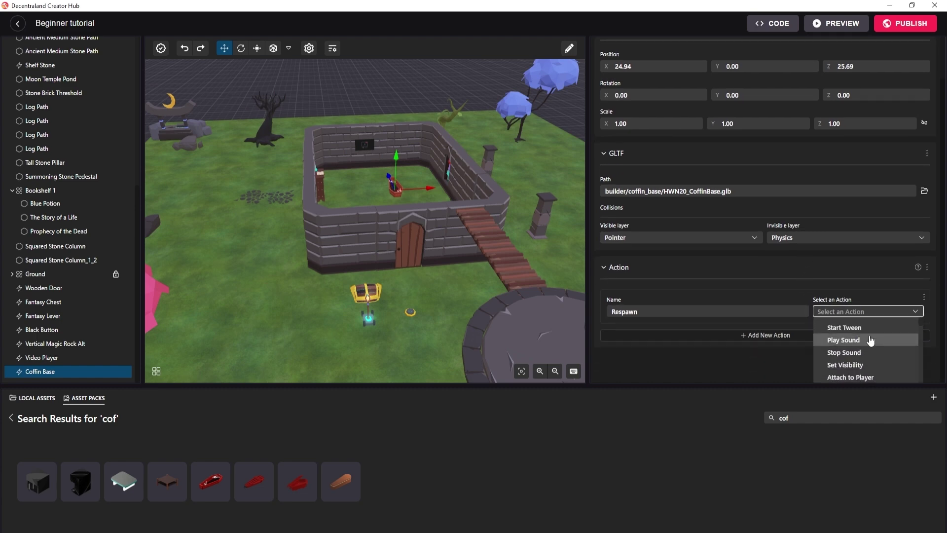
{"action": "scroll", "coordinate": [866, 335], "scroll_direction": "down", "scroll_amount": 3}
{"action": "scroll", "coordinate": [868, 366], "scroll_direction": "down", "scroll_amount": 6}
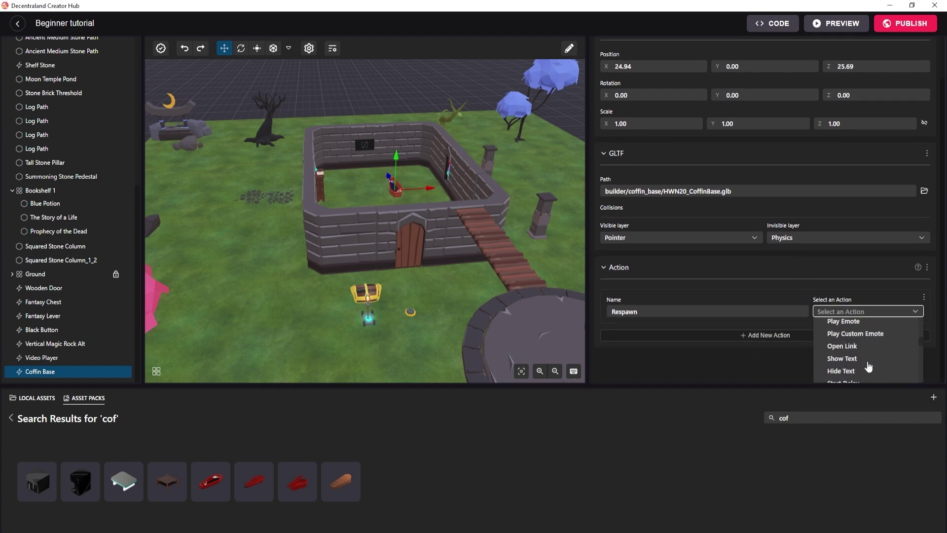
{"action": "left_click", "coordinate": [870, 353]}
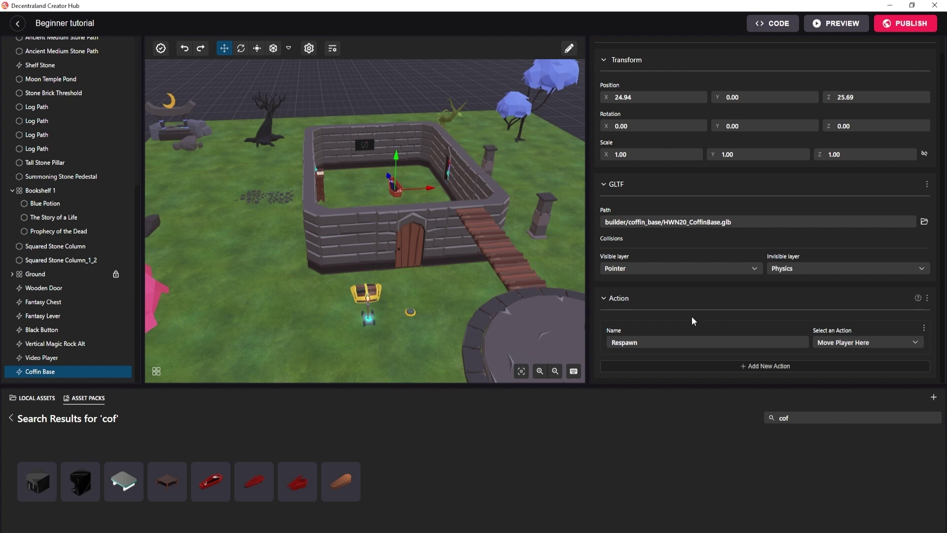
Place a second Black Button from the Smart Items pack on the grass near the lever, at about X 21, Z 9
{"action": "left_click", "coordinate": [12, 418]}
{"action": "left_click", "coordinate": [306, 493]}
{"action": "scroll", "coordinate": [251, 471], "scroll_direction": "down", "scroll_amount": 2}
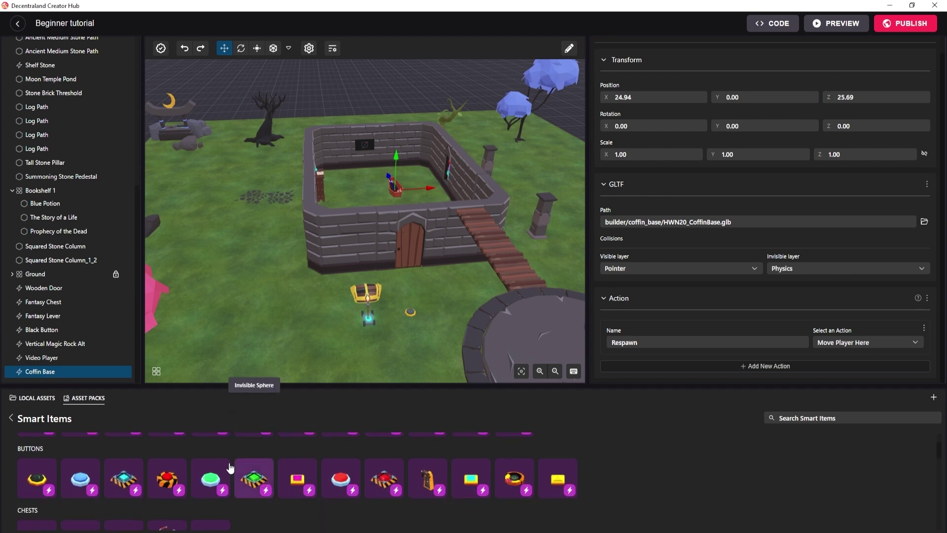
{"action": "left_click_drag", "start_coordinate": [43, 482], "coordinate": [379, 360]}
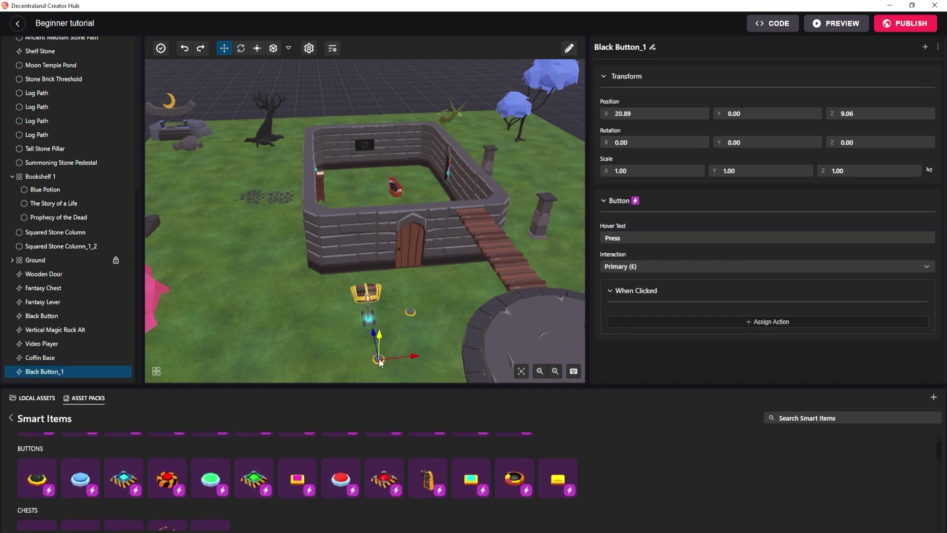
Assign the Coffin Base's Respawn action to the new black button's When Clicked event
{"action": "left_click", "coordinate": [734, 331]}
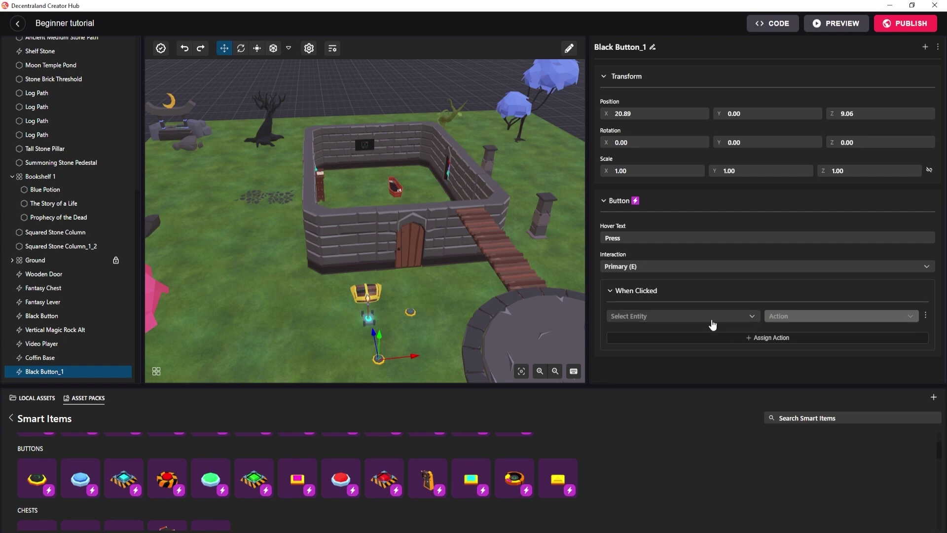
{"action": "left_click", "coordinate": [746, 316]}
{"action": "scroll", "coordinate": [701, 347], "scroll_direction": "down", "scroll_amount": 5}
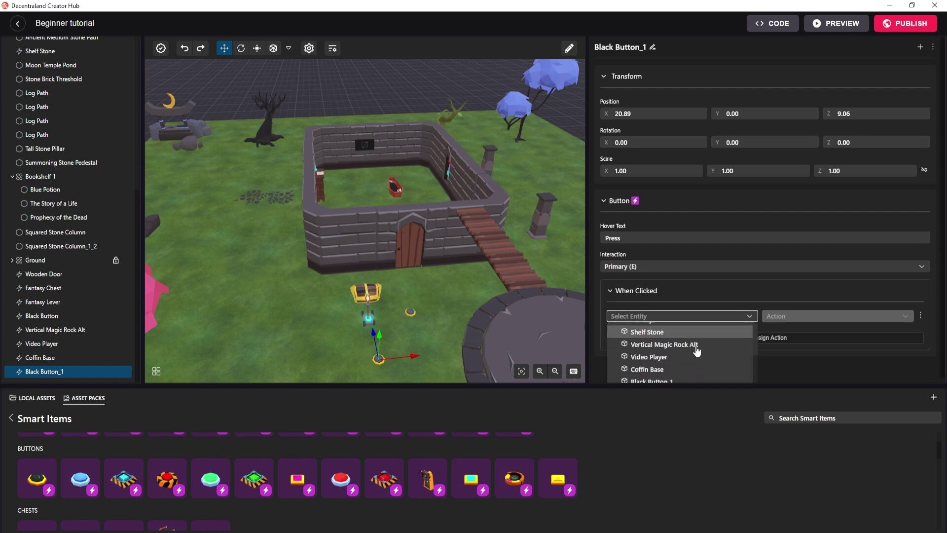
{"action": "scroll", "coordinate": [693, 373], "scroll_direction": "up", "scroll_amount": 3}
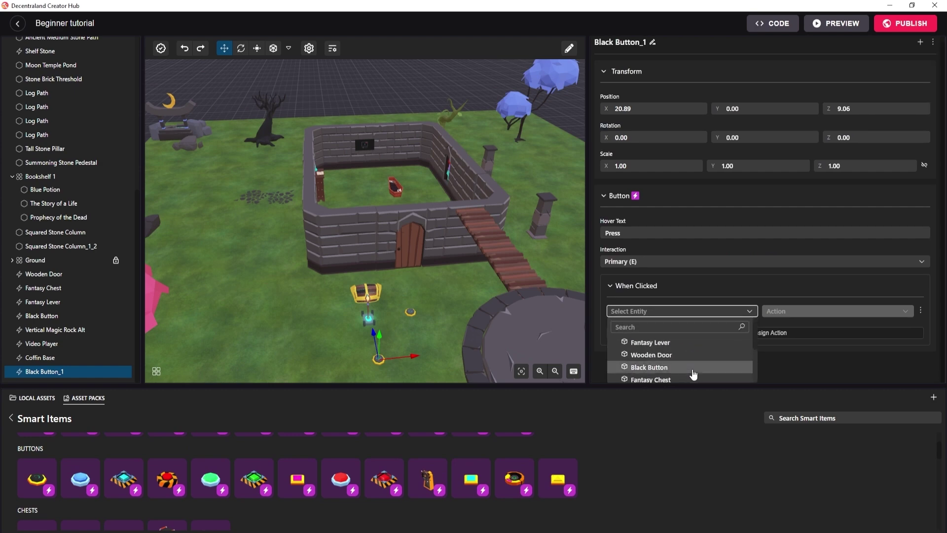
{"action": "scroll", "coordinate": [686, 351], "scroll_direction": "down", "scroll_amount": 1}
{"action": "scroll", "coordinate": [685, 349], "scroll_direction": "down", "scroll_amount": 2}
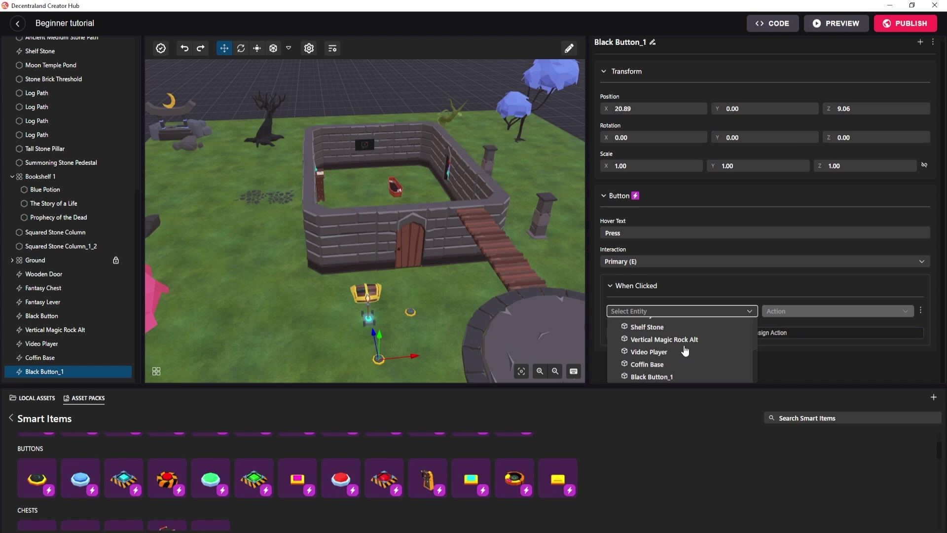
{"action": "left_click", "coordinate": [654, 368]}
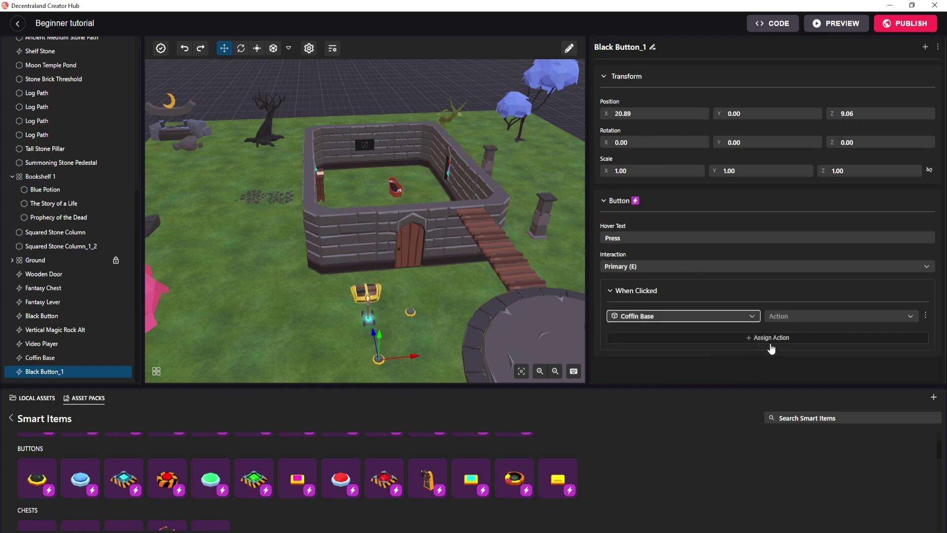
{"action": "left_click", "coordinate": [795, 316]}
{"action": "left_click", "coordinate": [793, 334]}
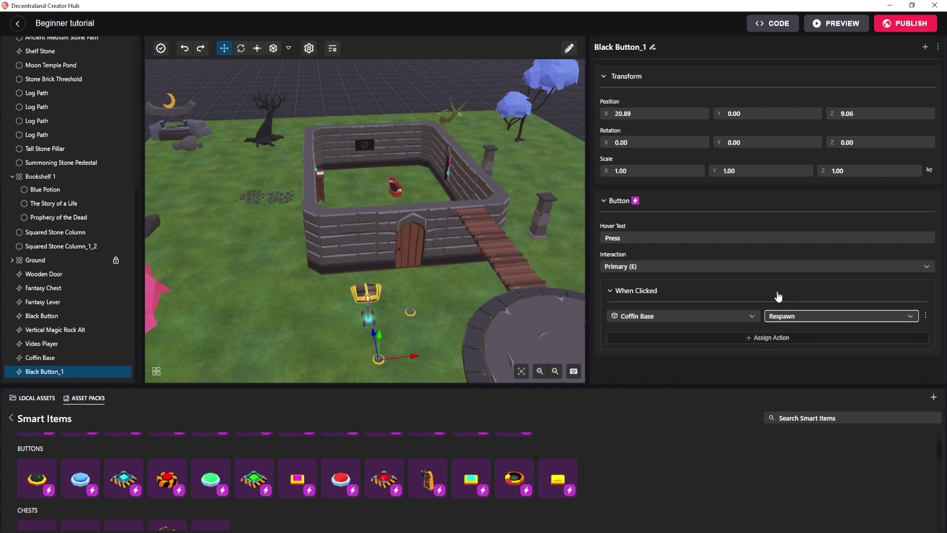
Test the new black button in the scene preview and walk the avatar around inside the building
{"action": "left_click", "coordinate": [446, 298]}
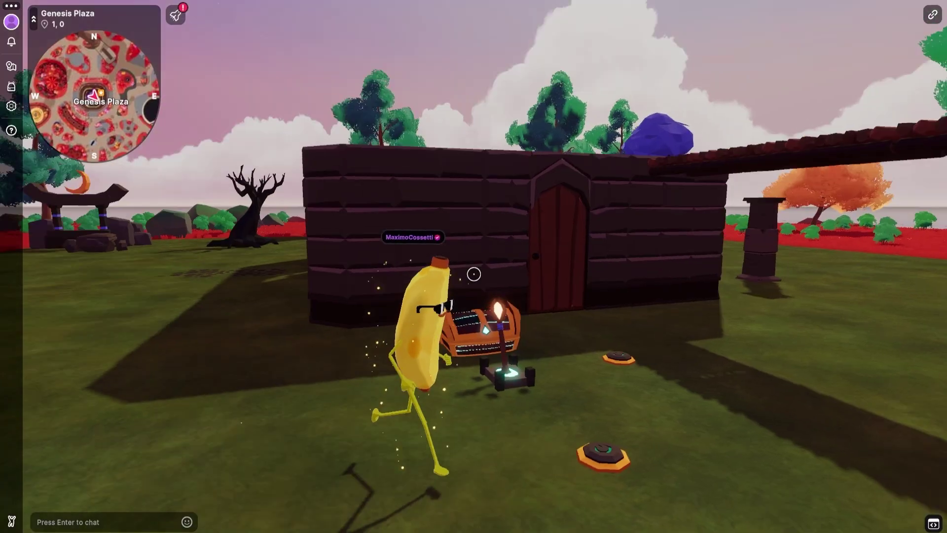
{"action": "key", "text": "s"}
{"action": "key", "text": "w"}
{"action": "right_click", "coordinate": [473, 274]}
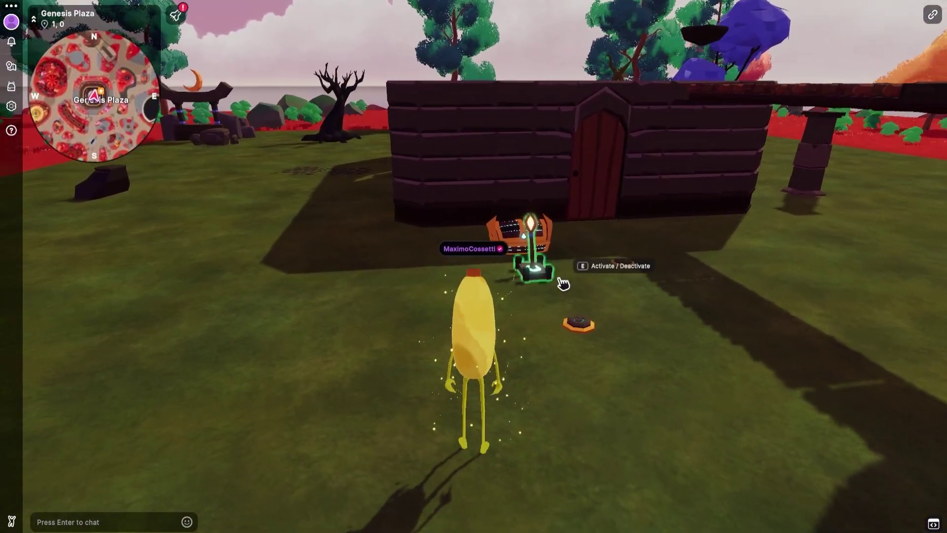
{"action": "left_click", "coordinate": [578, 322]}
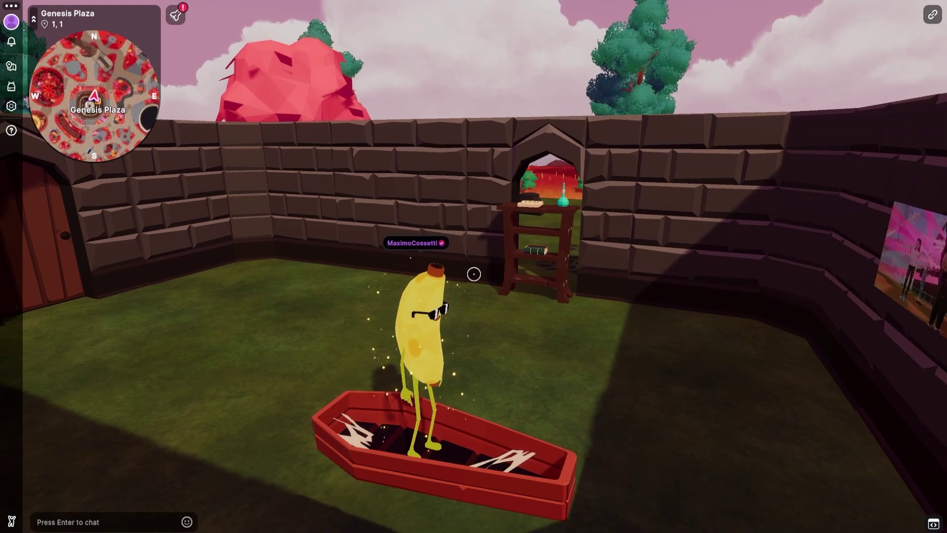
{"action": "key", "text": "w"}
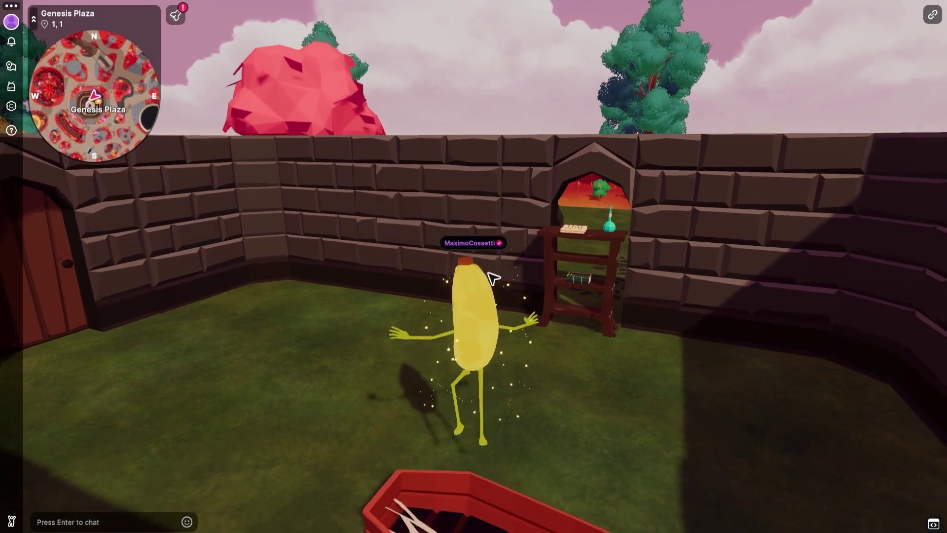
{"action": "right_click", "coordinate": [473, 274]}
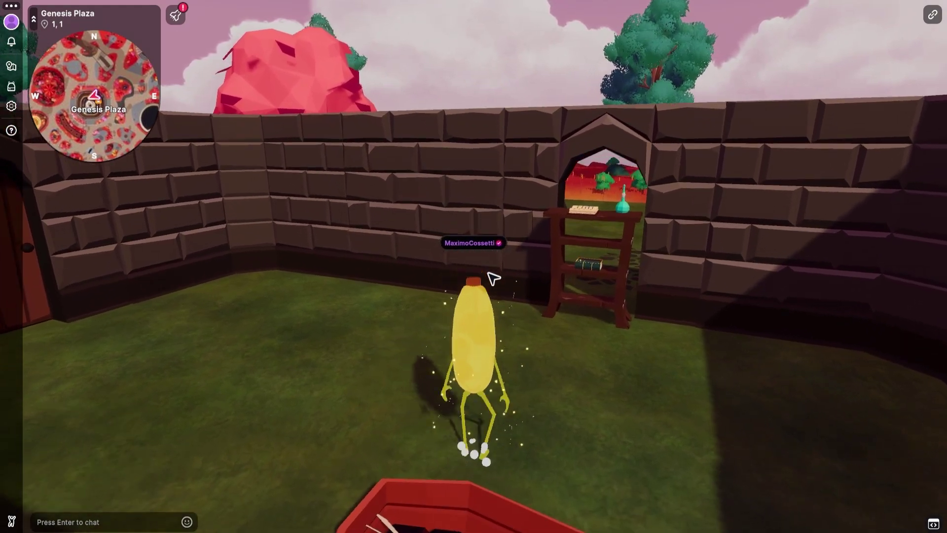
{"action": "key", "text": "w"}
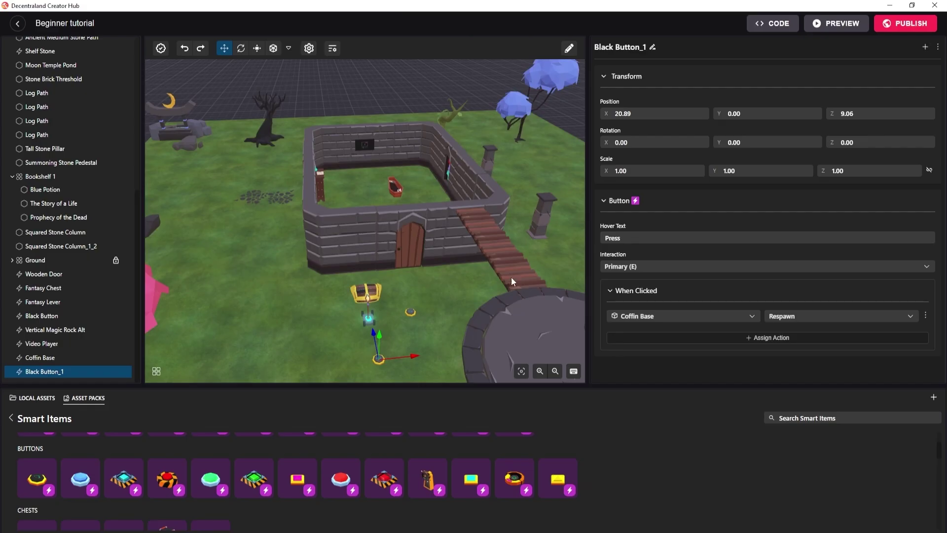
Add an Actions component to the bookshelf inside the stone building
{"action": "left_click_drag", "start_coordinate": [445, 96], "coordinate": [271, 166]}
{"action": "key", "text": "d"}
{"action": "left_click", "coordinate": [287, 213]}
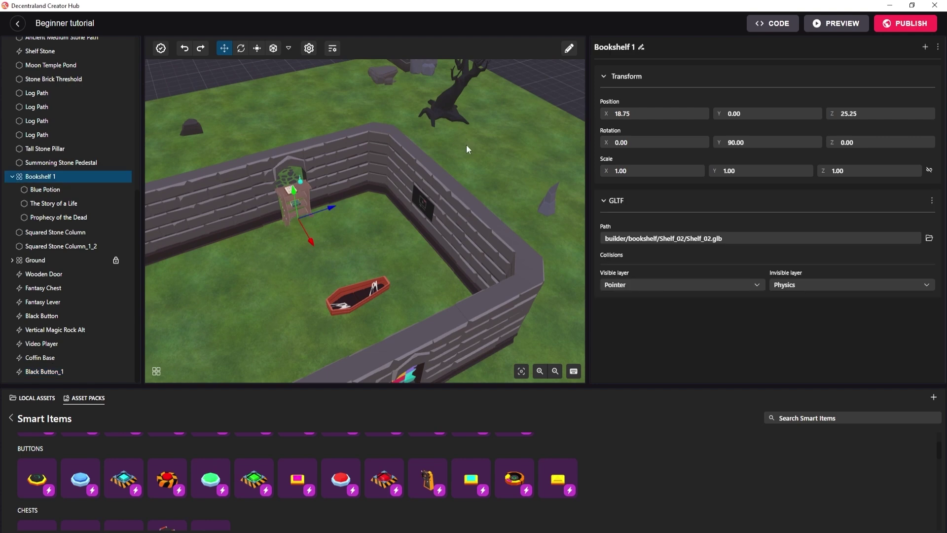
{"action": "key", "text": "d"}
{"action": "left_click_drag", "start_coordinate": [466, 144], "coordinate": [383, 120]}
{"action": "key", "text": "w"}
{"action": "key", "text": "s"}
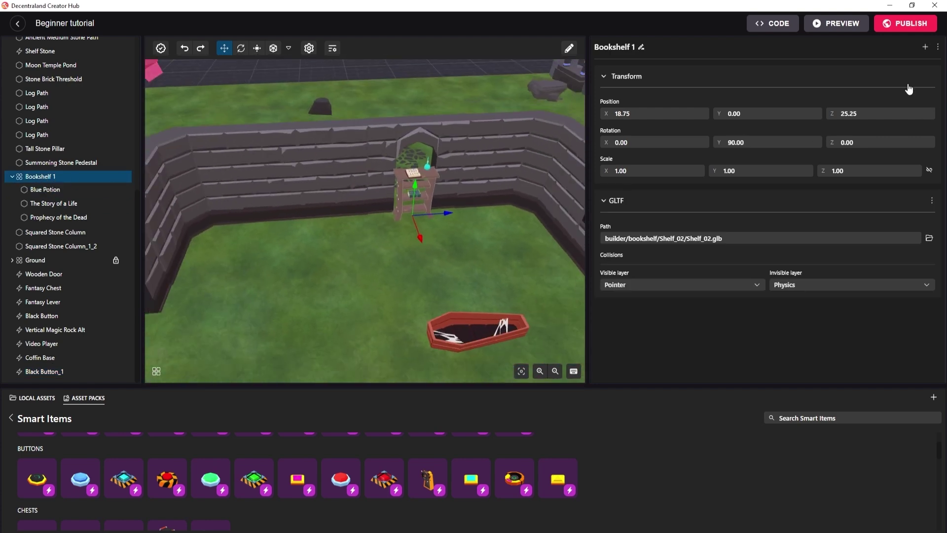
{"action": "left_click", "coordinate": [924, 48]}
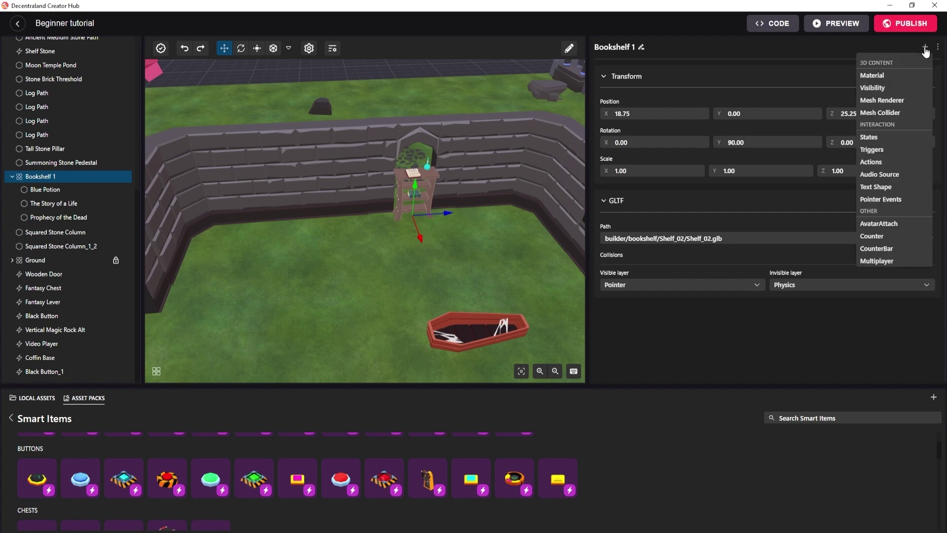
{"action": "left_click", "coordinate": [871, 162]}
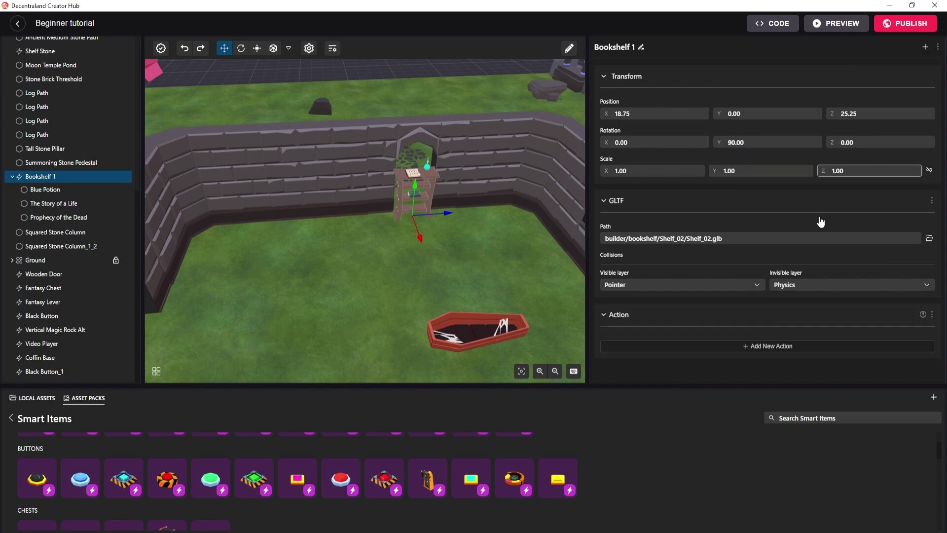
Add a new action named Move to the bookshelf and set its type to Start Tween
{"action": "left_click", "coordinate": [762, 346]}
{"action": "scroll", "coordinate": [764, 304], "scroll_direction": "down", "scroll_amount": 1}
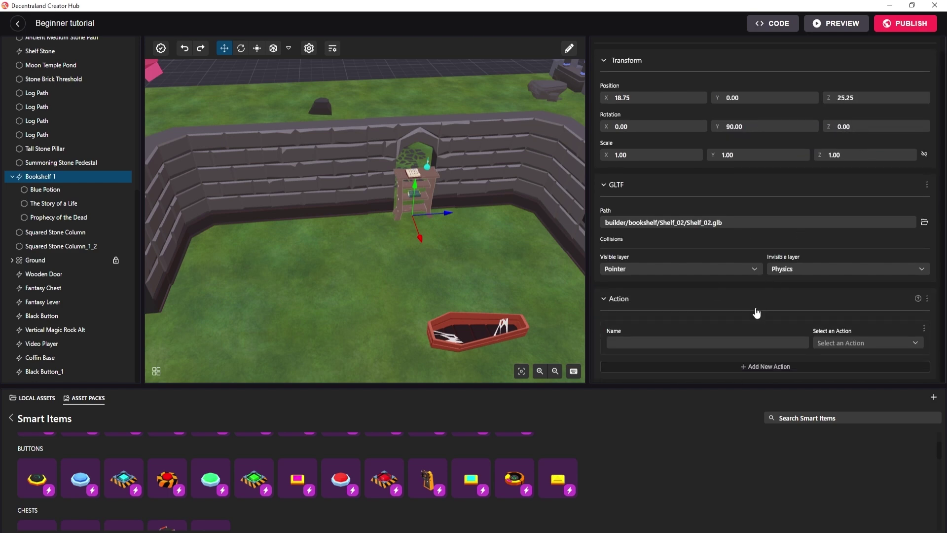
{"action": "left_click", "coordinate": [711, 342]}
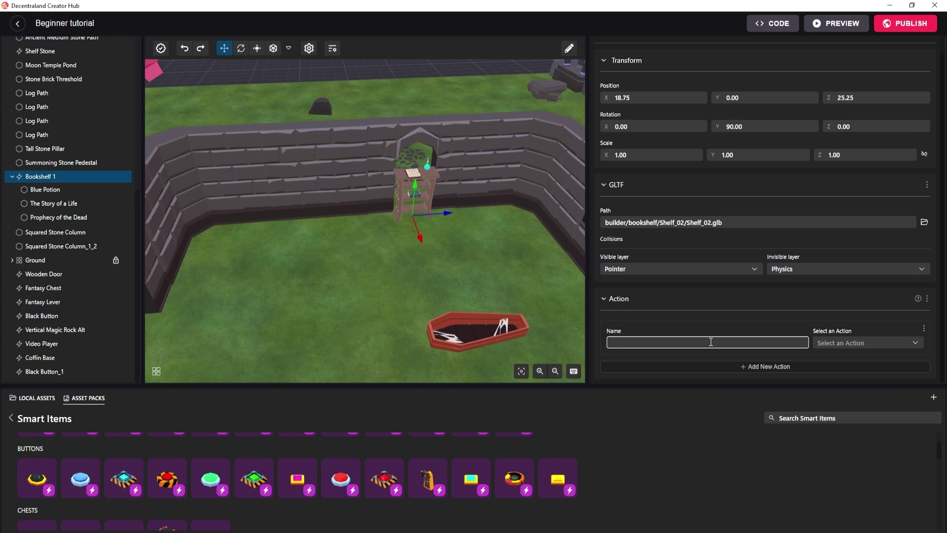
{"action": "type", "text": "Move"}
{"action": "left_click", "coordinate": [863, 342]}
{"action": "left_click", "coordinate": [837, 360]}
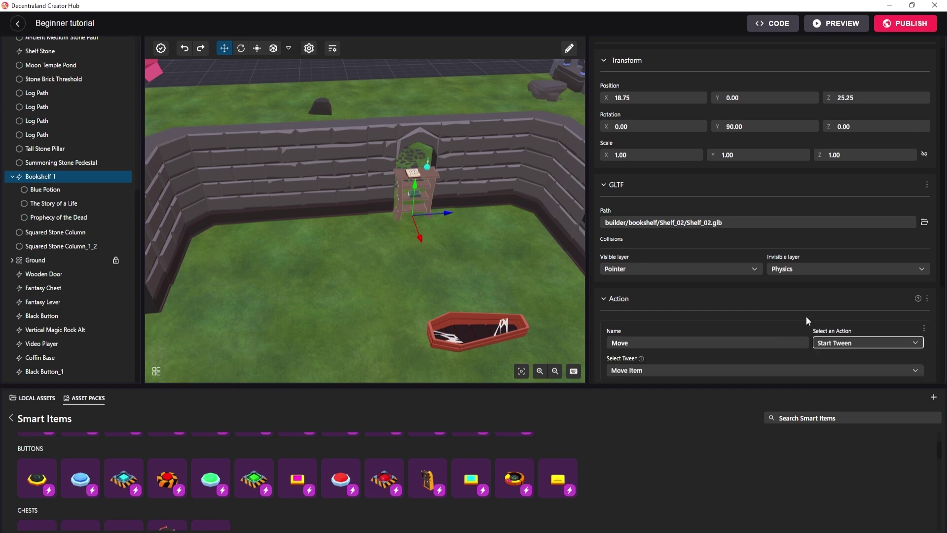
Set the Z end position of the bookshelf's Move Item tween to 2
{"action": "scroll", "coordinate": [799, 312], "scroll_direction": "down", "scroll_amount": 3}
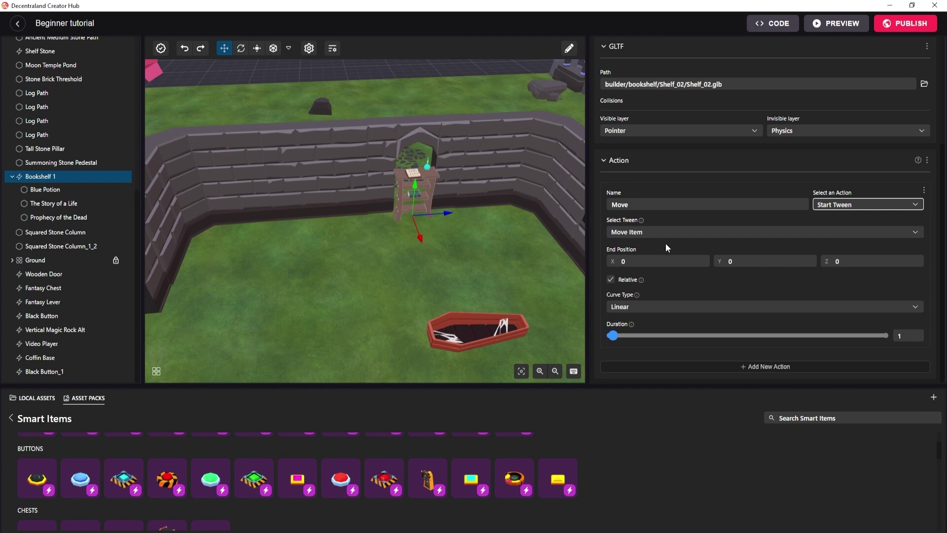
{"action": "left_click", "coordinate": [833, 260]}
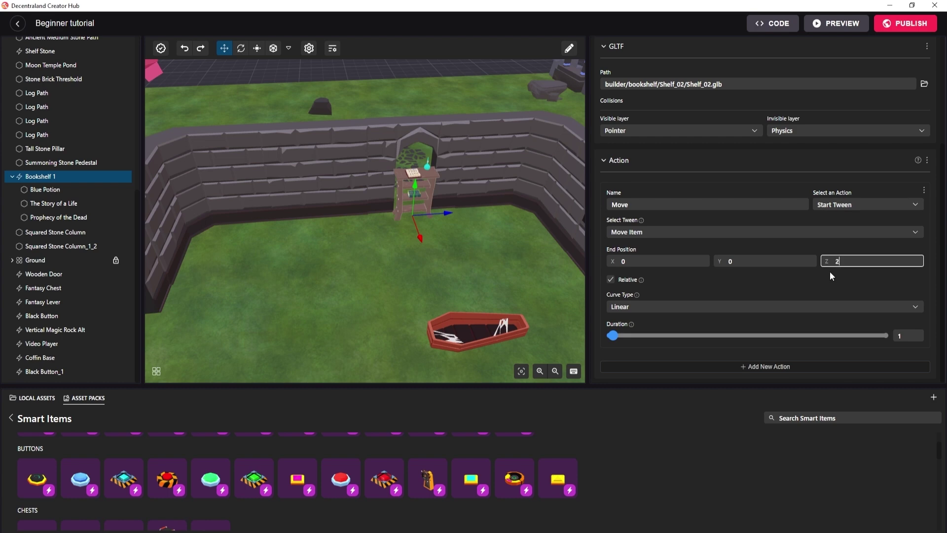
{"action": "type", "text": "2"}
{"action": "key", "text": "Return"}
{"action": "left_click", "coordinate": [834, 260]}
Set the Move tween's curve type to Ease in/out Sine and its duration to 2.25
{"action": "left_click", "coordinate": [645, 308]}
{"action": "scroll", "coordinate": [651, 325], "scroll_direction": "down", "scroll_amount": 3}
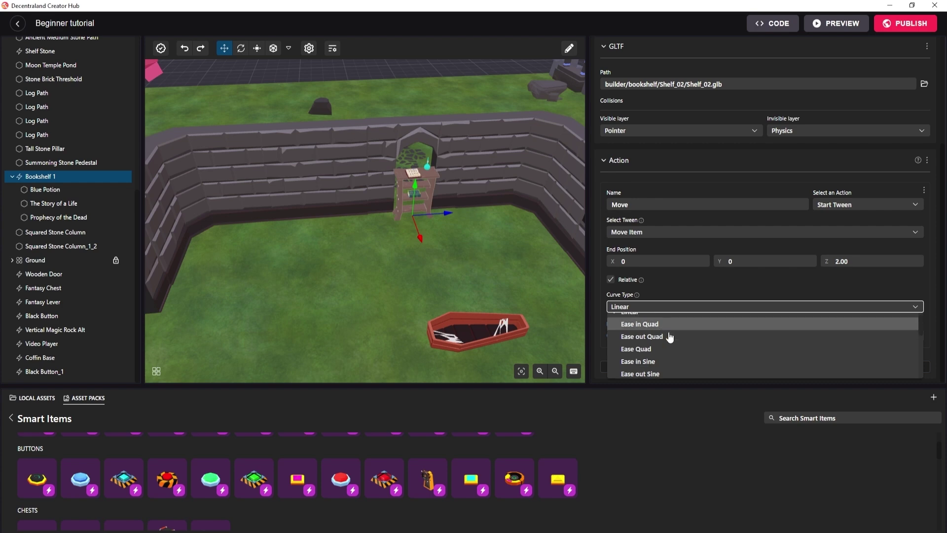
{"action": "scroll", "coordinate": [651, 329], "scroll_direction": "up", "scroll_amount": 3}
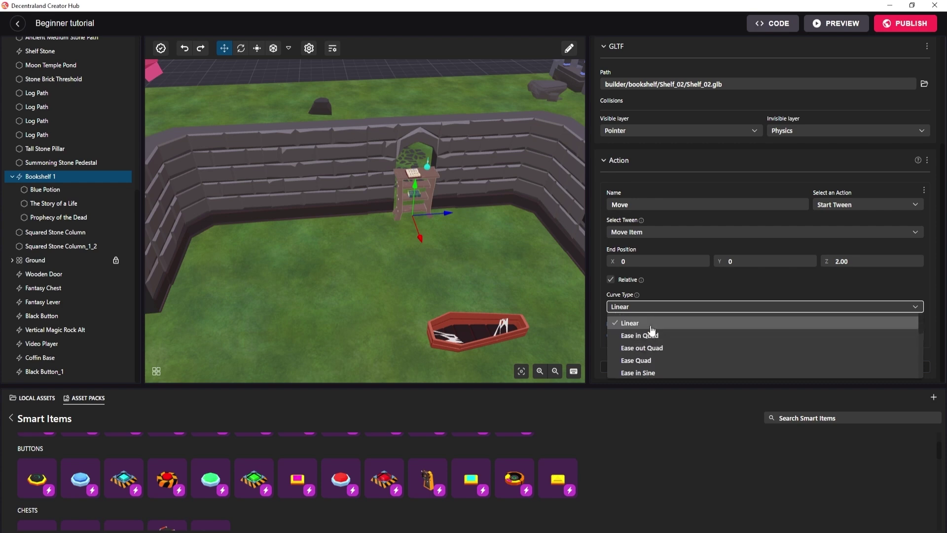
{"action": "scroll", "coordinate": [656, 333], "scroll_direction": "down", "scroll_amount": 5}
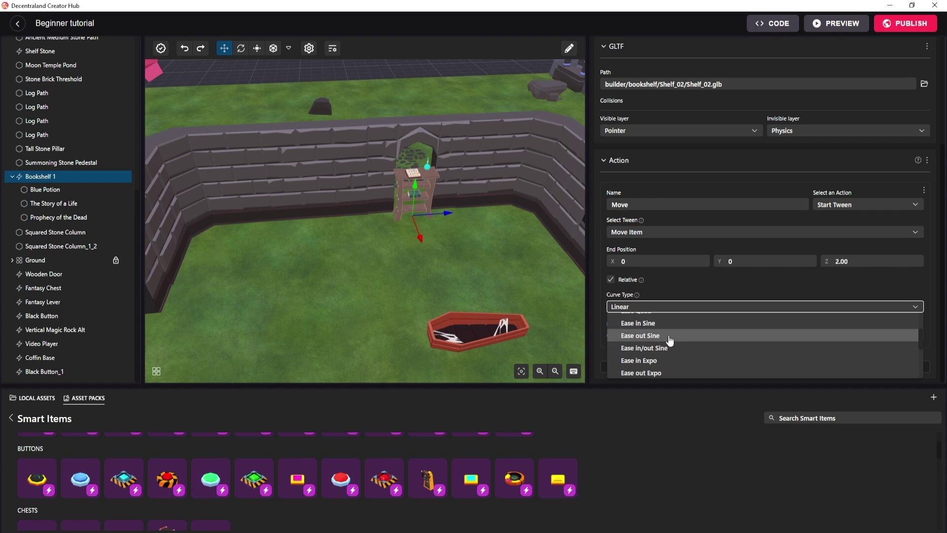
{"action": "scroll", "coordinate": [665, 339], "scroll_direction": "up", "scroll_amount": 2}
{"action": "left_click", "coordinate": [654, 349]}
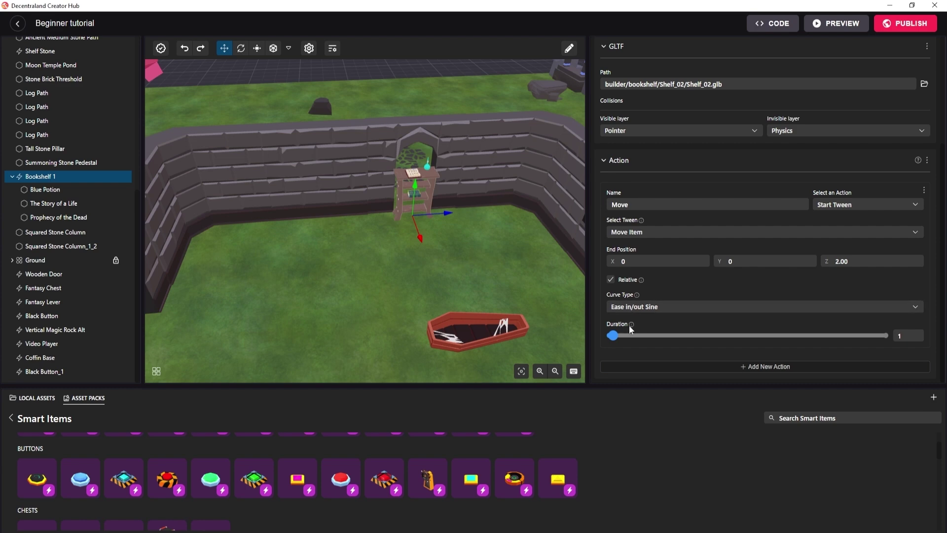
{"action": "left_click_drag", "start_coordinate": [613, 337], "coordinate": [622, 343]}
Search all asset packs for "candle" and place Candle 09 at the bookshelf's base, at about X 18.79, Z 25.66
{"action": "left_click", "coordinate": [11, 417]}
{"action": "left_click", "coordinate": [812, 418]}
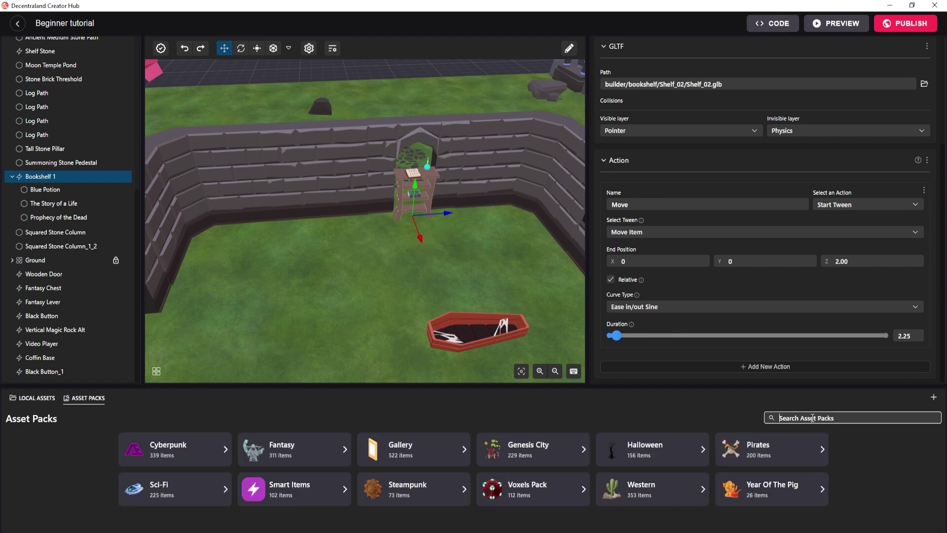
{"action": "type", "text": "candle"}
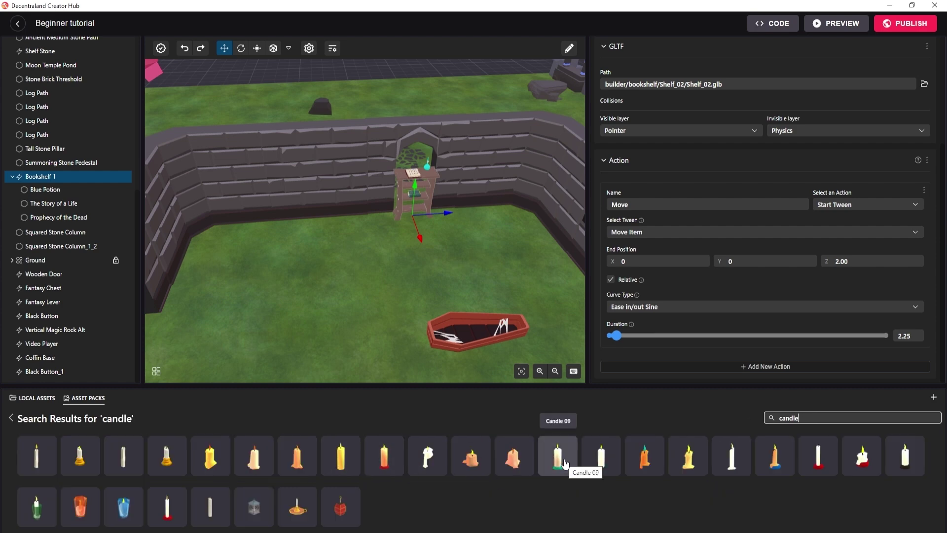
{"action": "left_click_drag", "start_coordinate": [564, 463], "coordinate": [422, 206]}
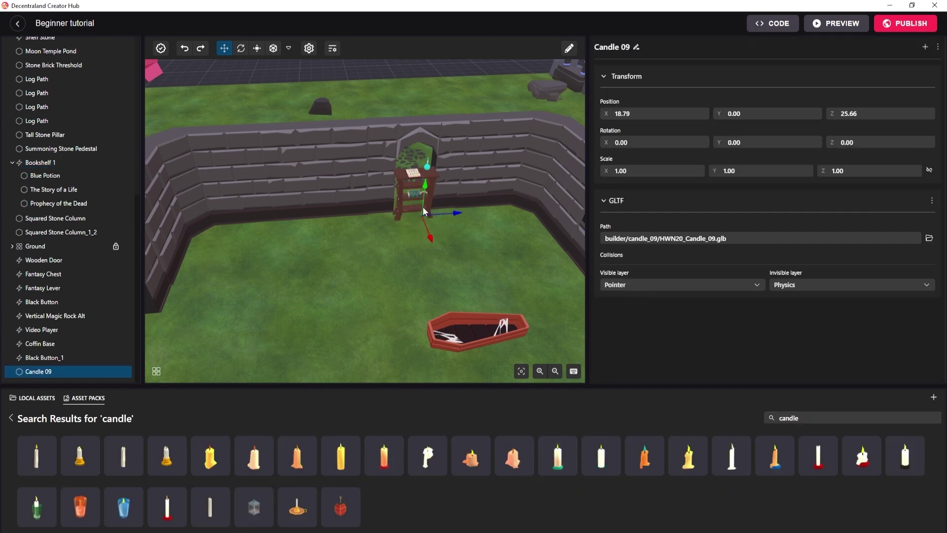
Raise the candle onto the bookshelf's lowest shelf, to a height of about Y 0.42
{"action": "left_click_drag", "start_coordinate": [462, 87], "coordinate": [445, 66]}
{"action": "key", "text": "w"}
{"action": "key", "text": "d"}
{"action": "key", "text": "a"}
{"action": "key", "text": "s"}
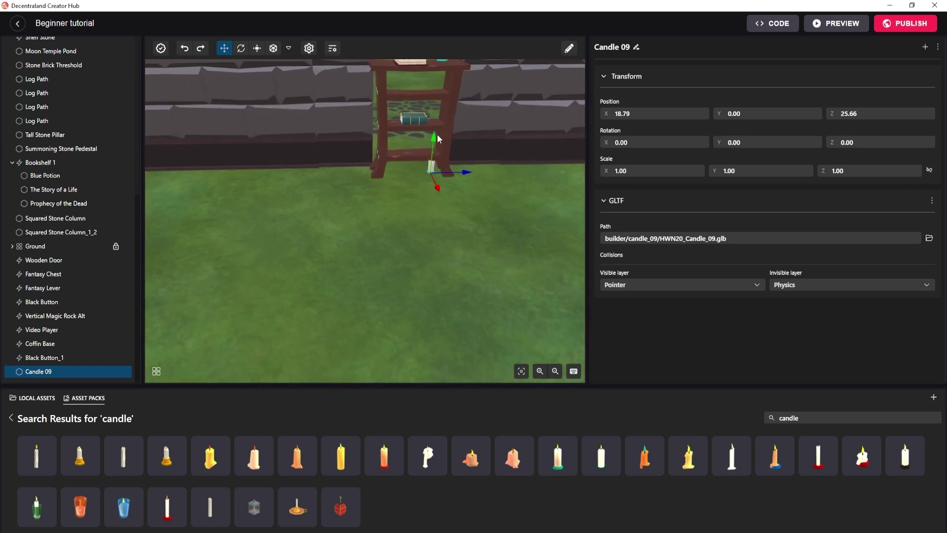
{"action": "left_click_drag", "start_coordinate": [434, 138], "coordinate": [421, 121]}
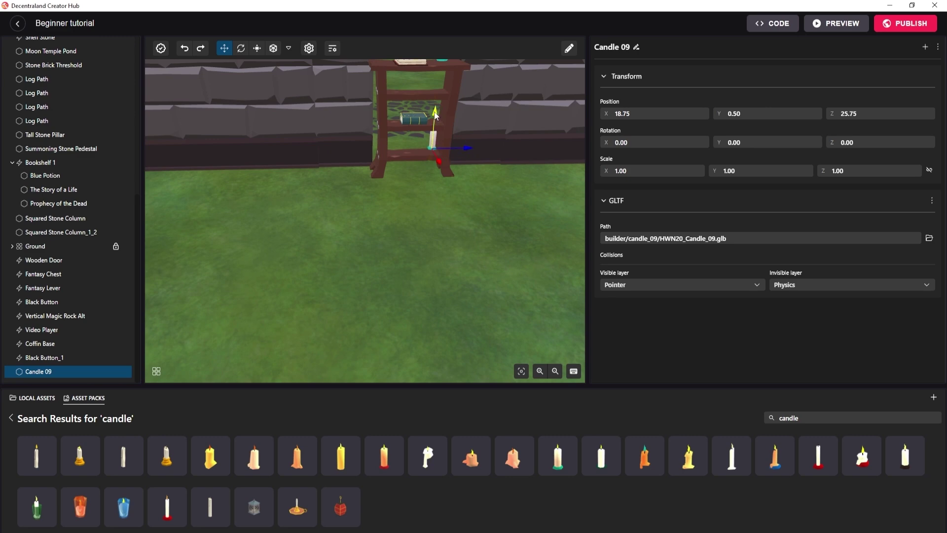
{"action": "left_click_drag", "start_coordinate": [435, 114], "coordinate": [434, 124]}
Nest Candle 09 under Bookshelf 1 and shift the bookshelf along Z to check the candle follows, leaving it at Z 25.25
{"action": "left_click", "coordinate": [401, 156]}
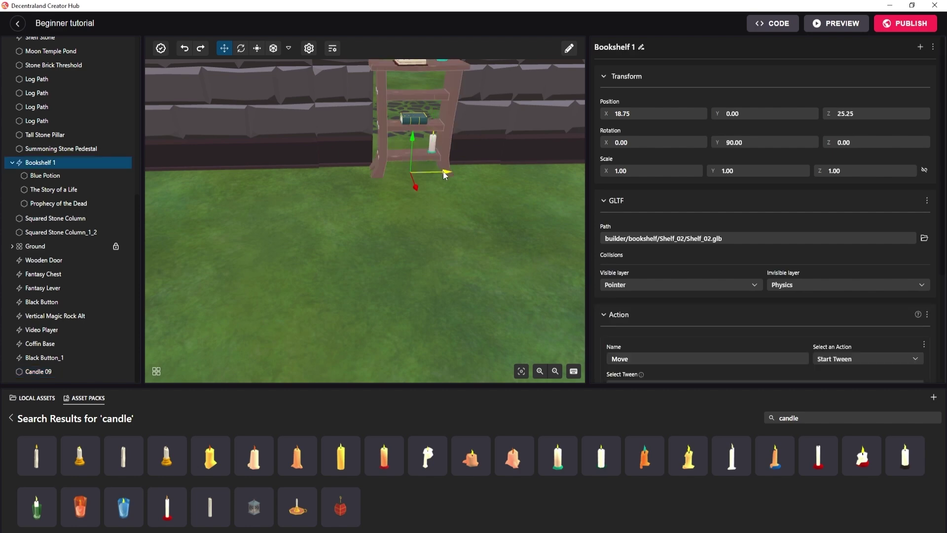
{"action": "mouse_move", "coordinate": [443, 170]}
{"action": "left_mouse_down"}
{"action": "mouse_move", "coordinate": [506, 170]}
{"action": "mouse_move", "coordinate": [439, 170]}
{"action": "left_mouse_up"}
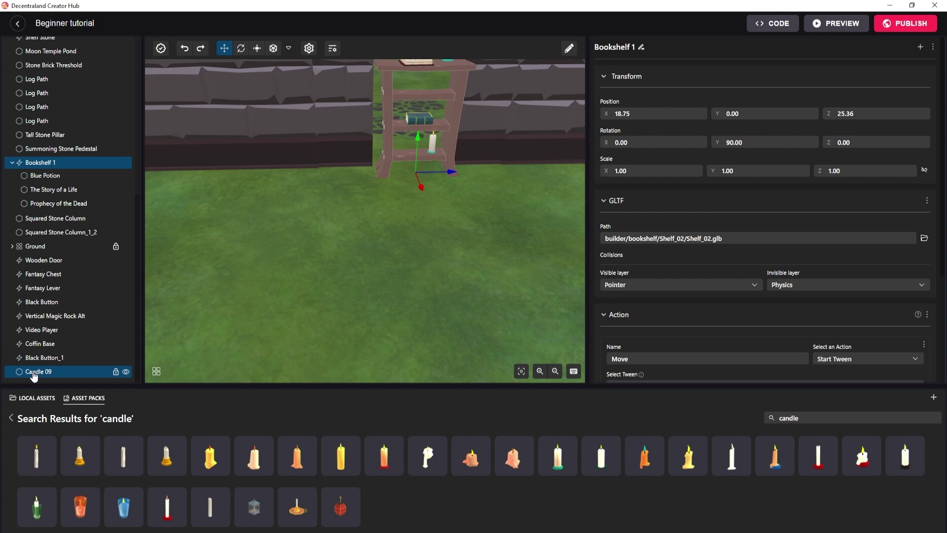
{"action": "left_click_drag", "start_coordinate": [33, 374], "coordinate": [49, 160]}
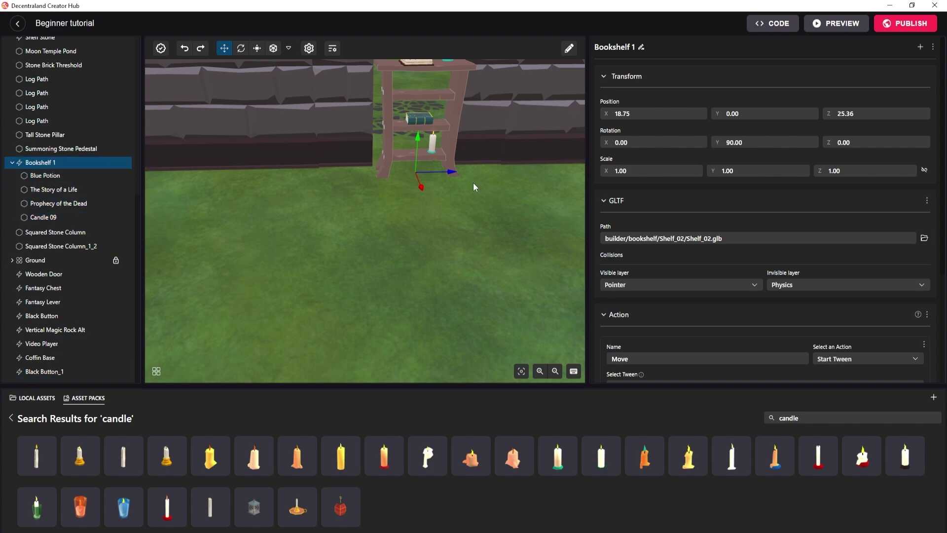
{"action": "mouse_move", "coordinate": [451, 169]}
{"action": "left_mouse_down"}
{"action": "mouse_move", "coordinate": [517, 168]}
{"action": "mouse_move", "coordinate": [442, 167]}
{"action": "mouse_move", "coordinate": [454, 167]}
{"action": "left_mouse_up"}
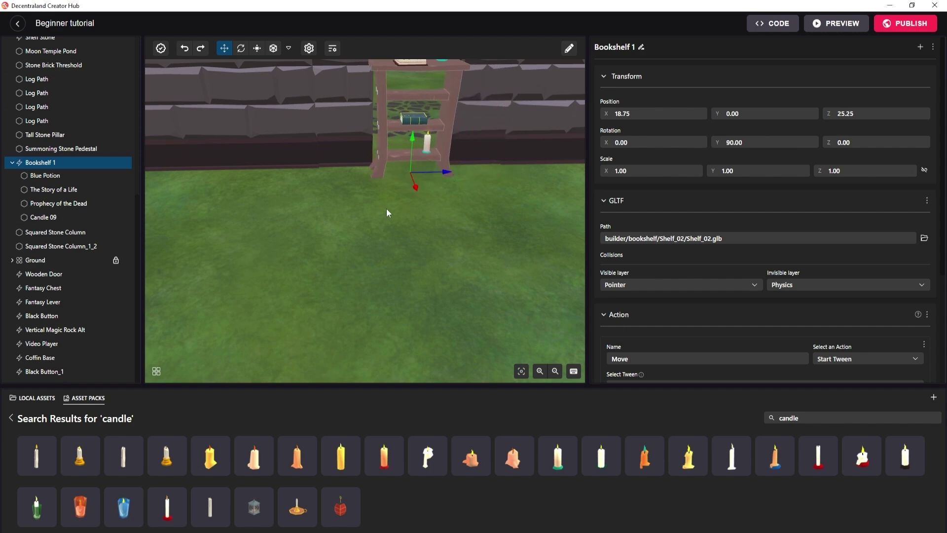
Add a Triggers component to the candle with a new On Click trigger event
{"action": "left_click", "coordinate": [429, 145]}
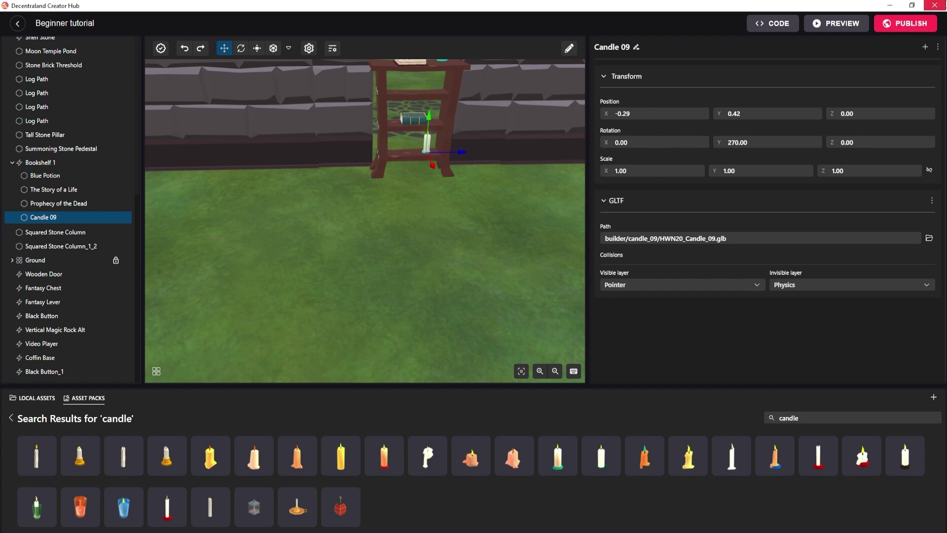
{"action": "left_click", "coordinate": [924, 47]}
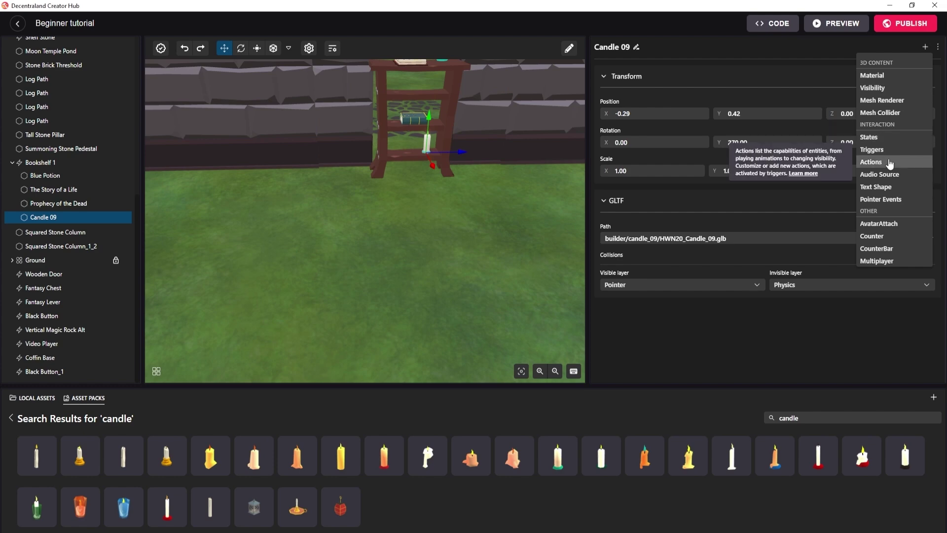
{"action": "left_click", "coordinate": [884, 152]}
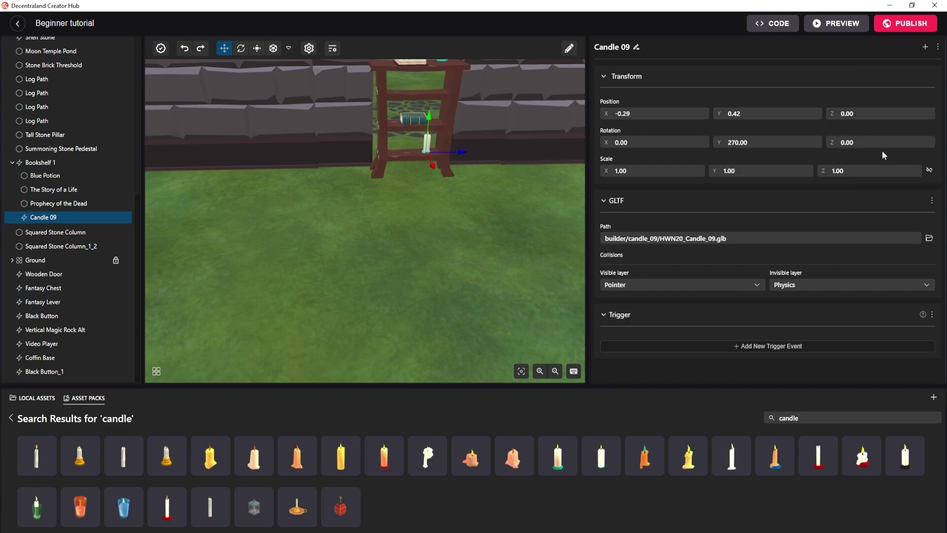
{"action": "left_click", "coordinate": [761, 344]}
{"action": "scroll", "coordinate": [706, 333], "scroll_direction": "down", "scroll_amount": 2}
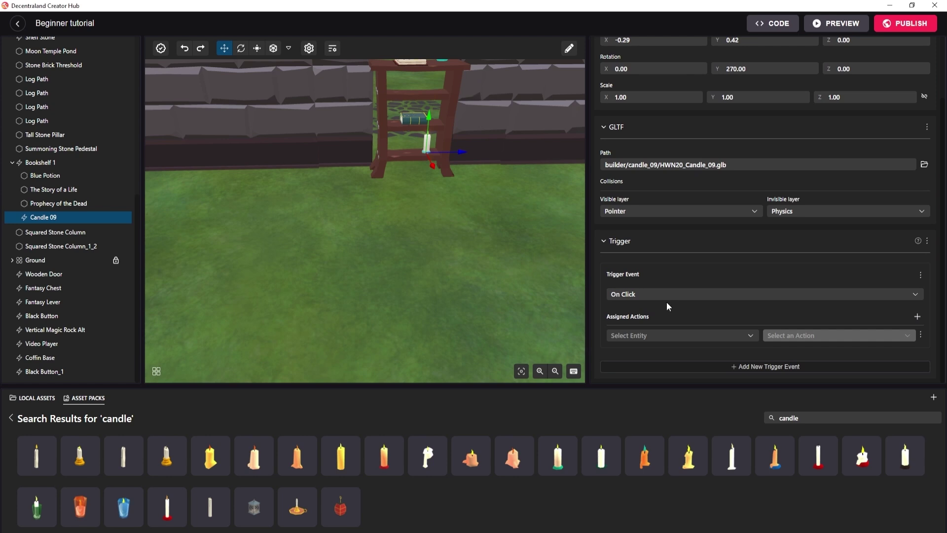
Assign Bookshelf 1's Move action to the candle's On Click trigger event
{"action": "left_click", "coordinate": [668, 337]}
{"action": "scroll", "coordinate": [664, 377], "scroll_direction": "down", "scroll_amount": 3}
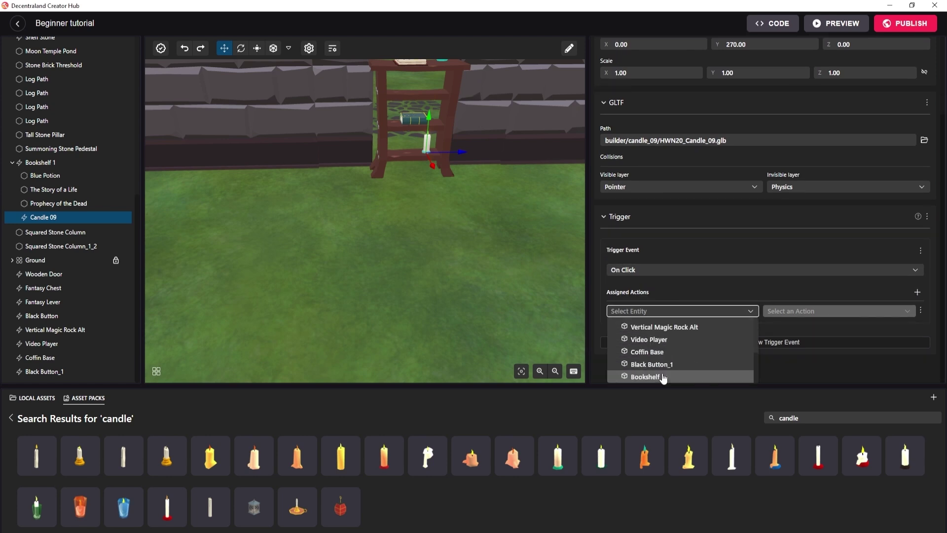
{"action": "left_click", "coordinate": [668, 377]}
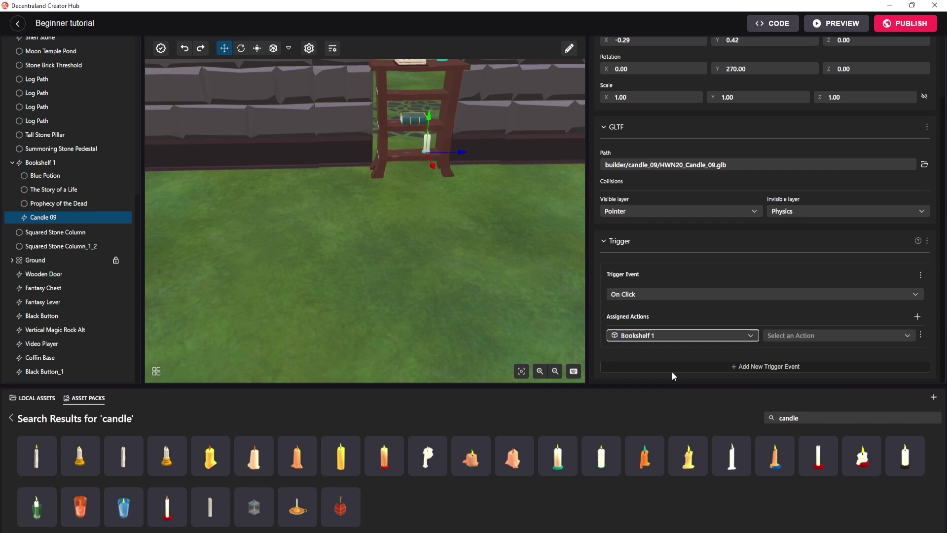
{"action": "left_click", "coordinate": [813, 340]}
{"action": "left_click", "coordinate": [772, 351]}
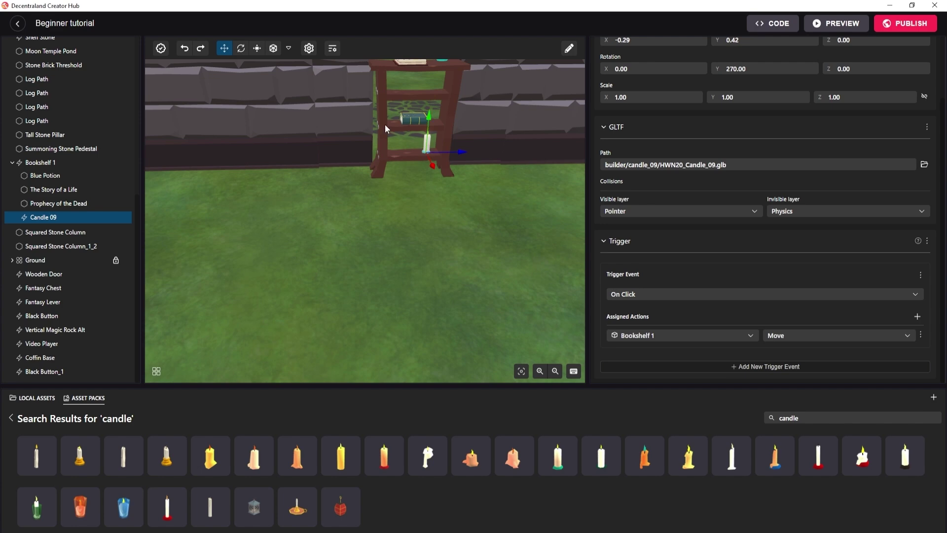
Switch to the Explorer preview window and test the candle's trigger on the bookshelf
{"action": "key", "text": "alt+Tab"}
{"action": "key", "text": "alt+Tab"}
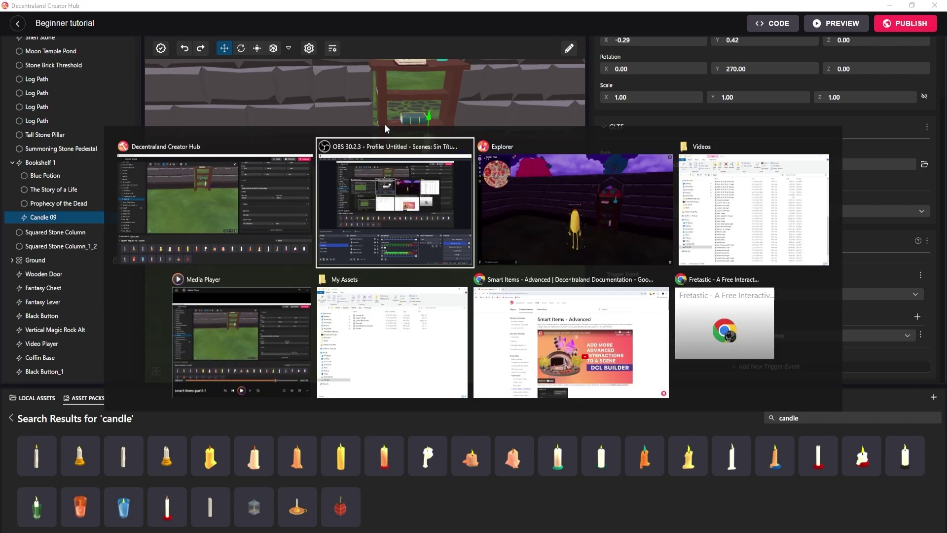
{"action": "left_click", "coordinate": [649, 339]}
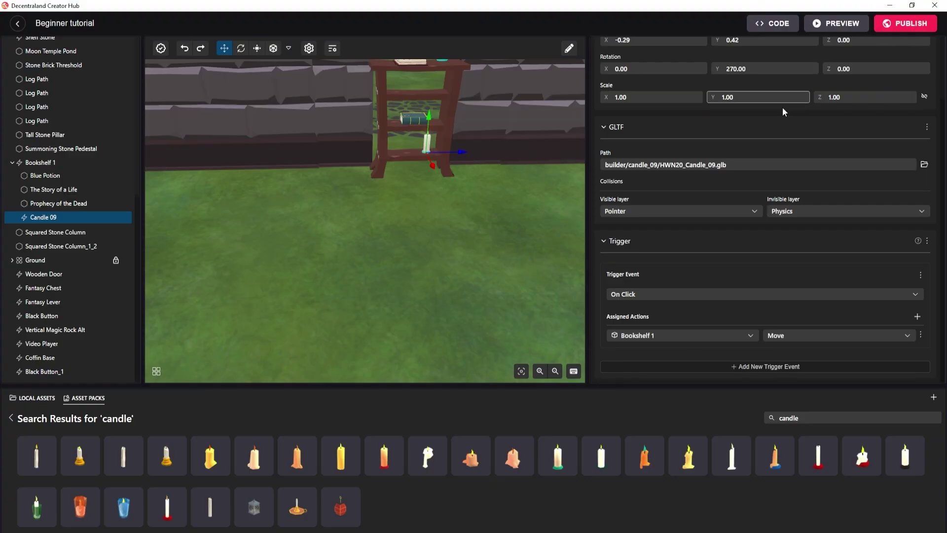
Add an Actions component to the candle and create a new action entry in it
{"action": "scroll", "coordinate": [718, 111], "scroll_direction": "up", "scroll_amount": 3}
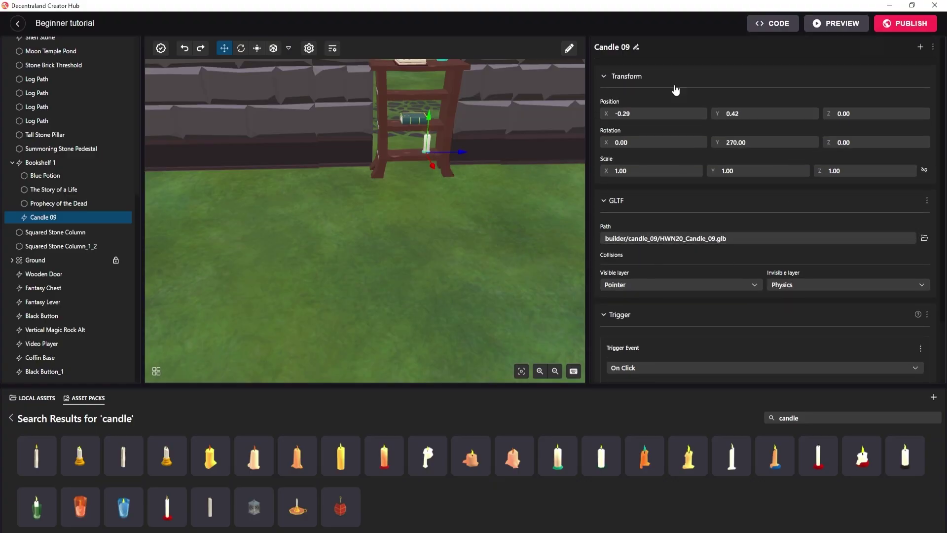
{"action": "left_click", "coordinate": [920, 47]}
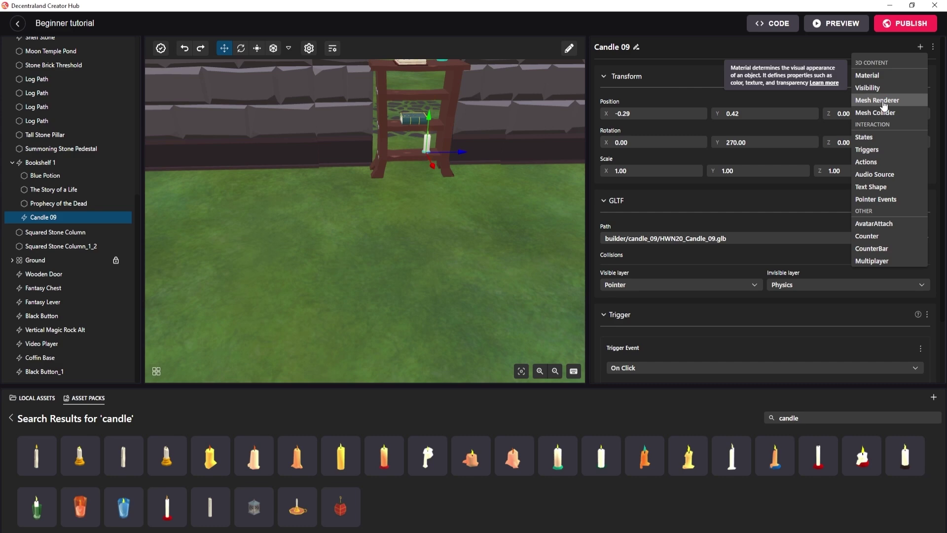
{"action": "left_click", "coordinate": [873, 166]}
{"action": "scroll", "coordinate": [734, 210], "scroll_direction": "down", "scroll_amount": 3}
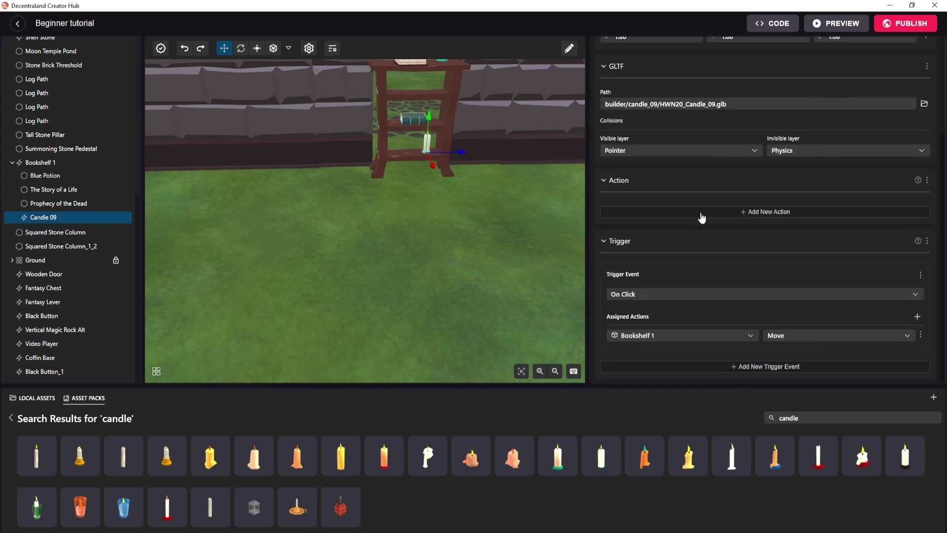
{"action": "left_click", "coordinate": [753, 213]}
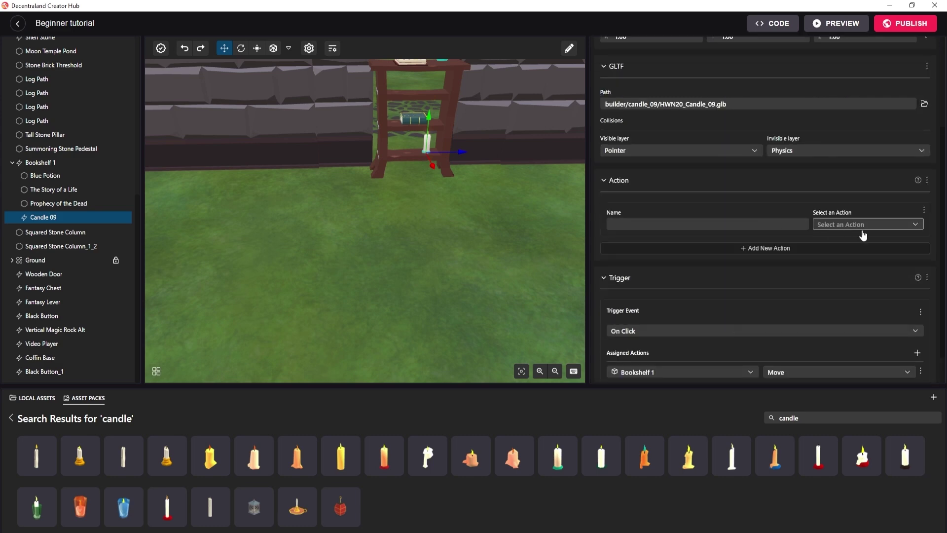
Name the candle's new action feedback and make it a Start Tween with the Rotate Item tween
{"action": "left_click", "coordinate": [760, 225]}
{"action": "type", "text": "feedbac"}
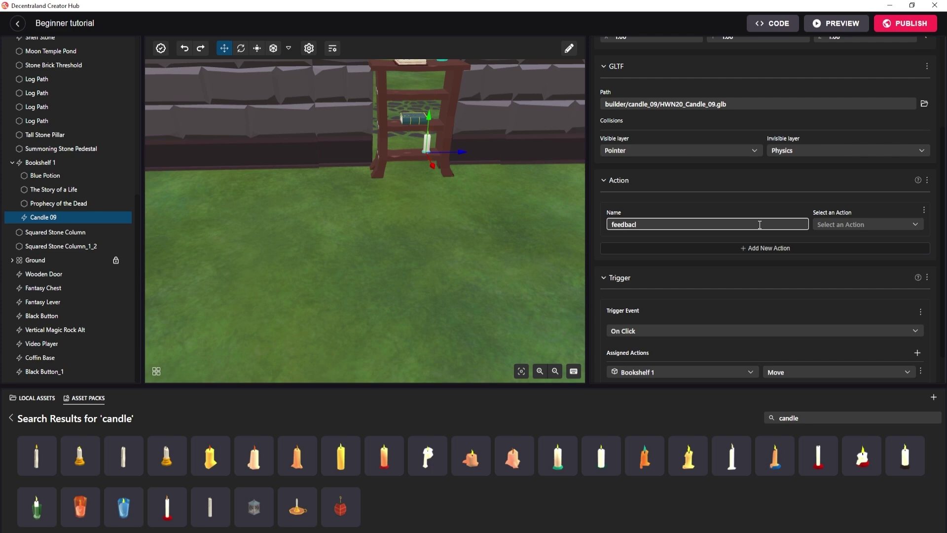
{"action": "type", "text": "k"}
{"action": "left_click", "coordinate": [885, 224]}
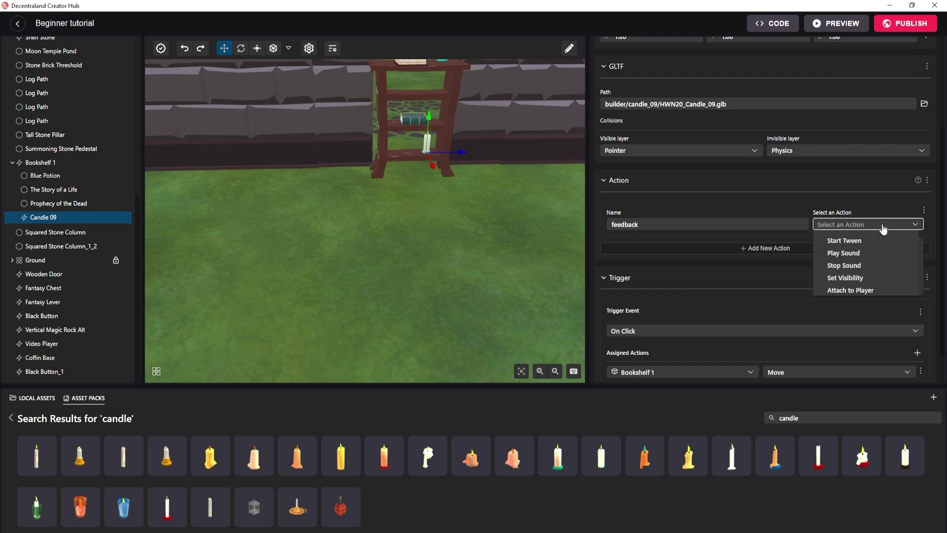
{"action": "left_click", "coordinate": [840, 242]}
{"action": "left_click", "coordinate": [717, 254]}
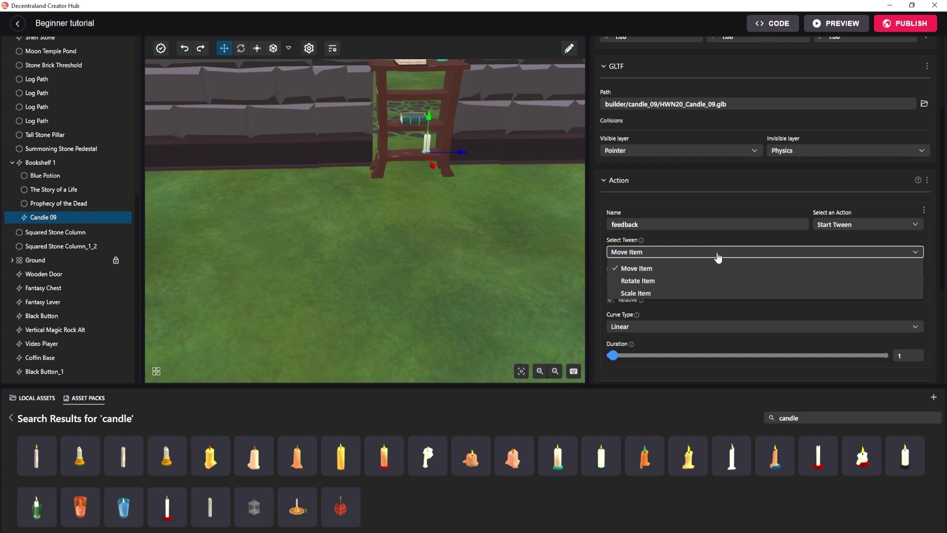
{"action": "left_click", "coordinate": [637, 281]}
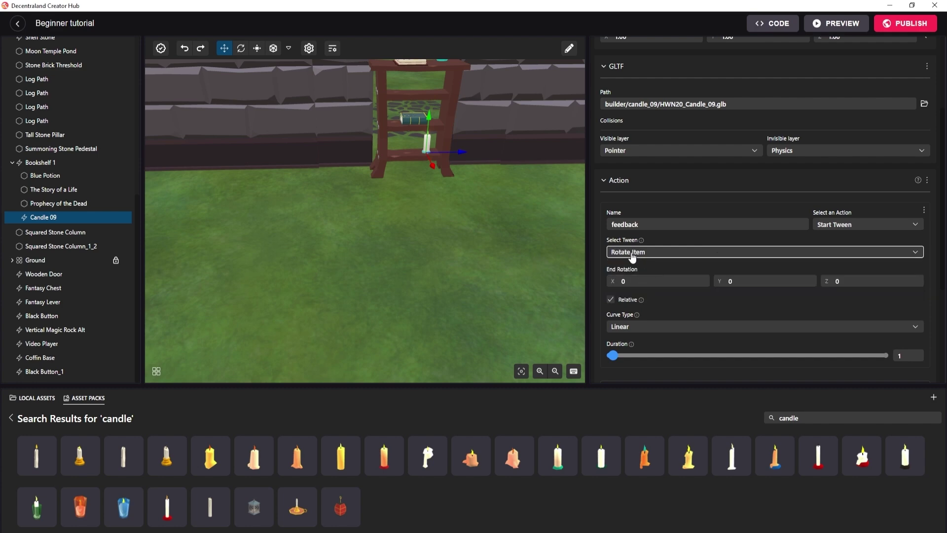
Set the feedback tween's end rotation to -90 on Z and turn off its Relative option
{"action": "left_click", "coordinate": [833, 280]}
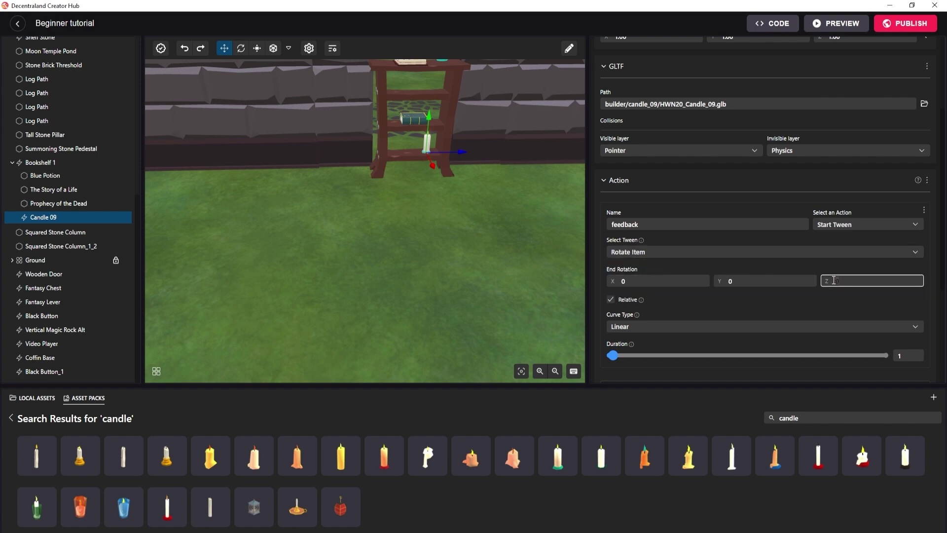
{"action": "type", "text": "-90"}
{"action": "left_click", "coordinate": [713, 314]}
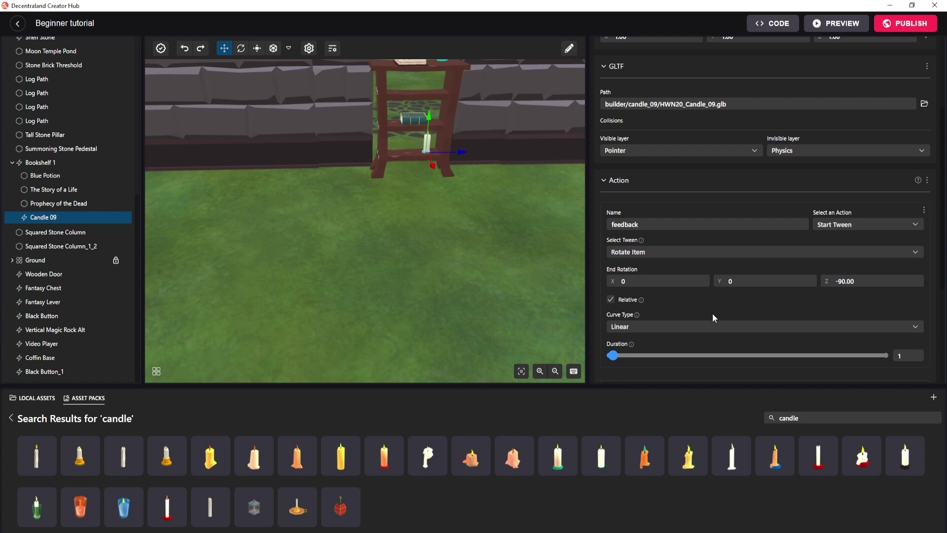
{"action": "left_click", "coordinate": [611, 299]}
Set the feedback tween's curve type to Ease in/out Expo and its duration to 0.5
{"action": "scroll", "coordinate": [654, 300], "scroll_direction": "down", "scroll_amount": 1}
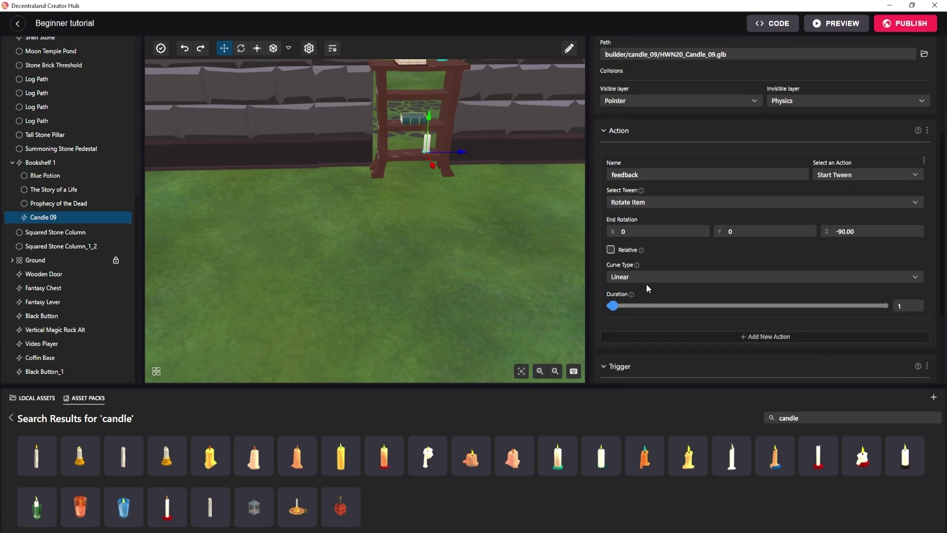
{"action": "left_click", "coordinate": [640, 278]}
{"action": "scroll", "coordinate": [641, 279], "scroll_direction": "down", "scroll_amount": 1}
{"action": "scroll", "coordinate": [661, 271], "scroll_direction": "down", "scroll_amount": 3}
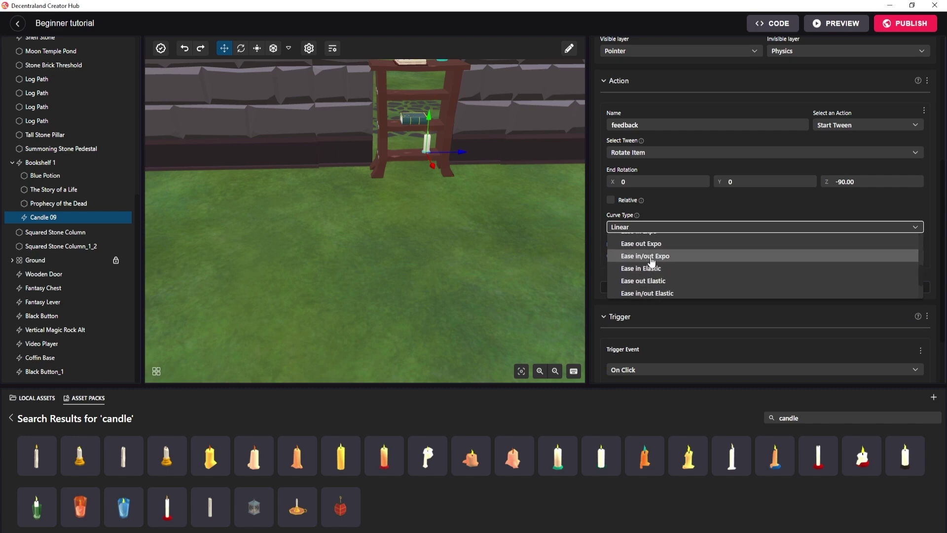
{"action": "left_click", "coordinate": [649, 257]}
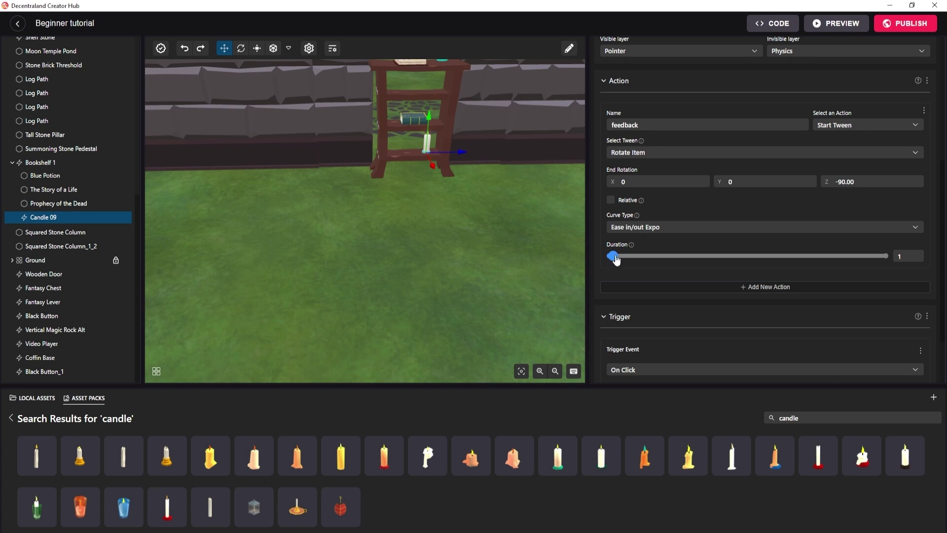
{"action": "left_click_drag", "start_coordinate": [612, 257], "coordinate": [611, 257]}
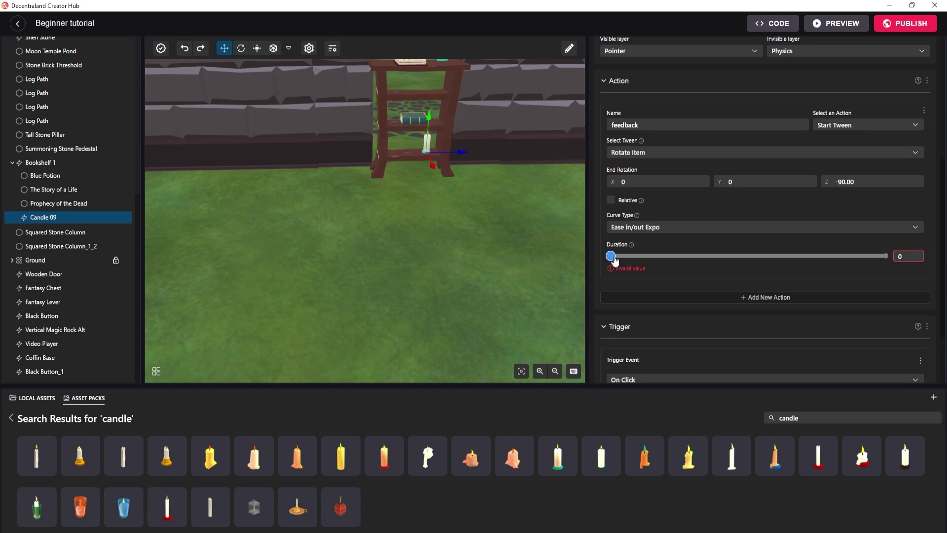
{"action": "left_click_drag", "start_coordinate": [615, 257], "coordinate": [617, 258]}
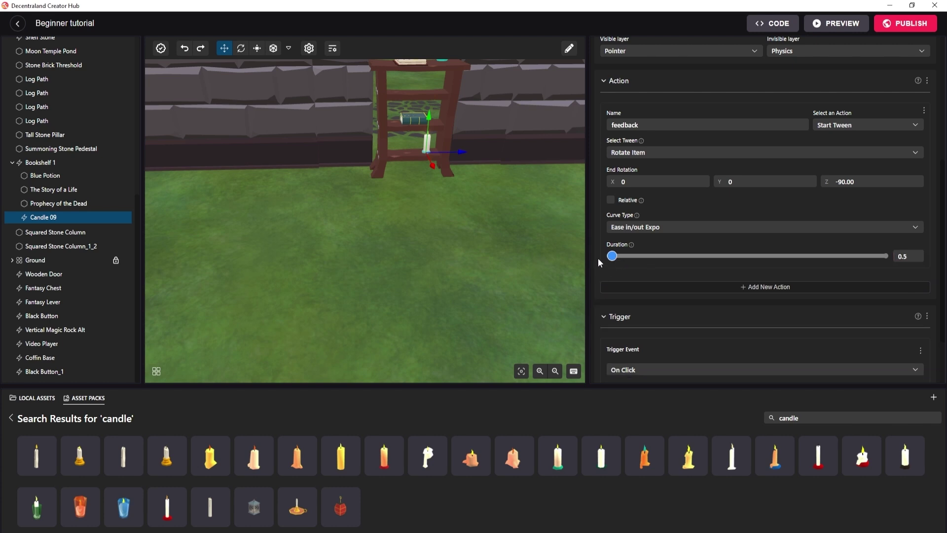
Add a second assigned action to the candle's On Click trigger, using Candle 09's feedback action
{"action": "scroll", "coordinate": [667, 247], "scroll_direction": "down", "scroll_amount": 1}
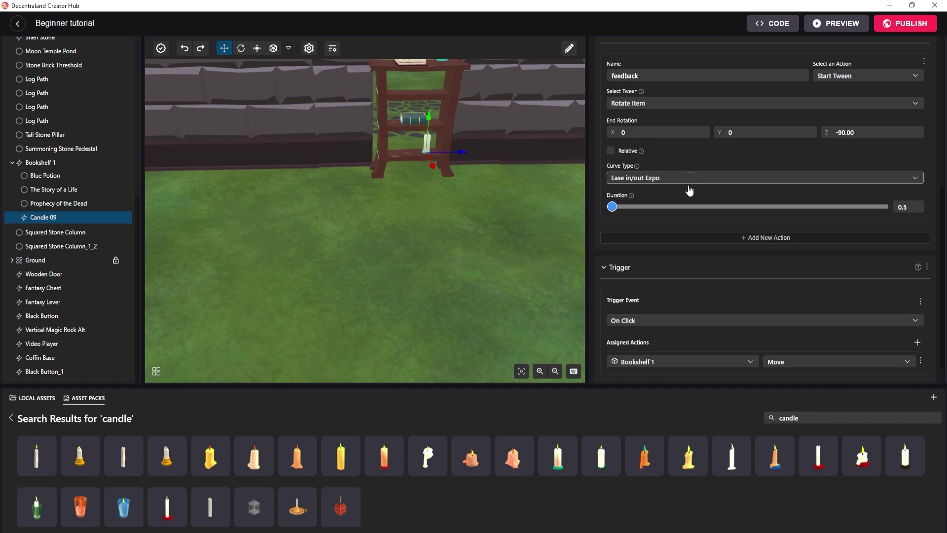
{"action": "scroll", "coordinate": [690, 191], "scroll_direction": "up", "scroll_amount": 2}
{"action": "scroll", "coordinate": [715, 217], "scroll_direction": "down", "scroll_amount": 3}
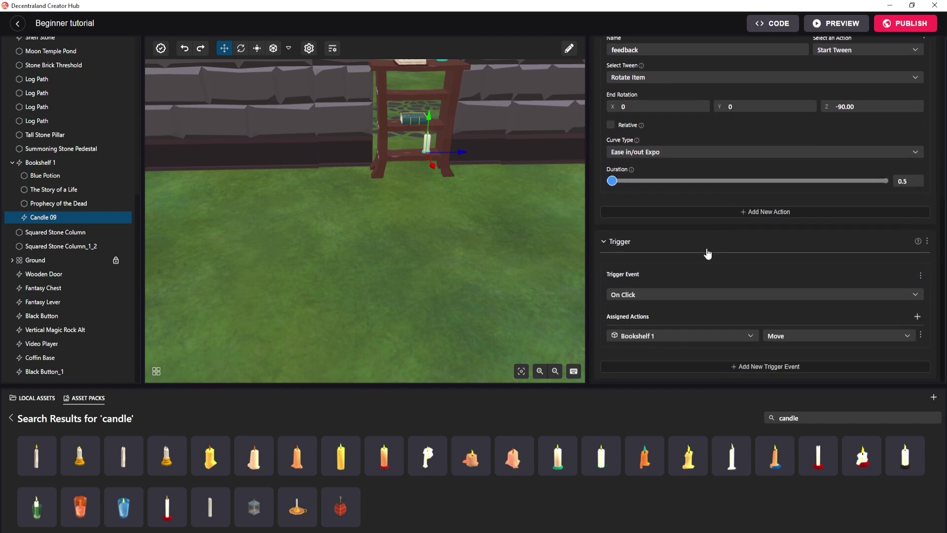
{"action": "left_click", "coordinate": [918, 319]}
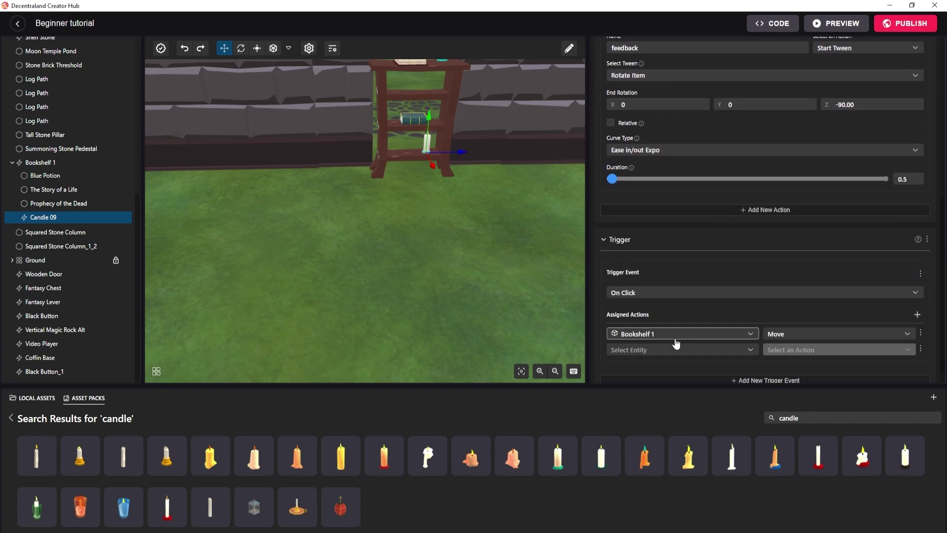
{"action": "scroll", "coordinate": [676, 341], "scroll_direction": "down", "scroll_amount": 1}
{"action": "left_click", "coordinate": [678, 335]}
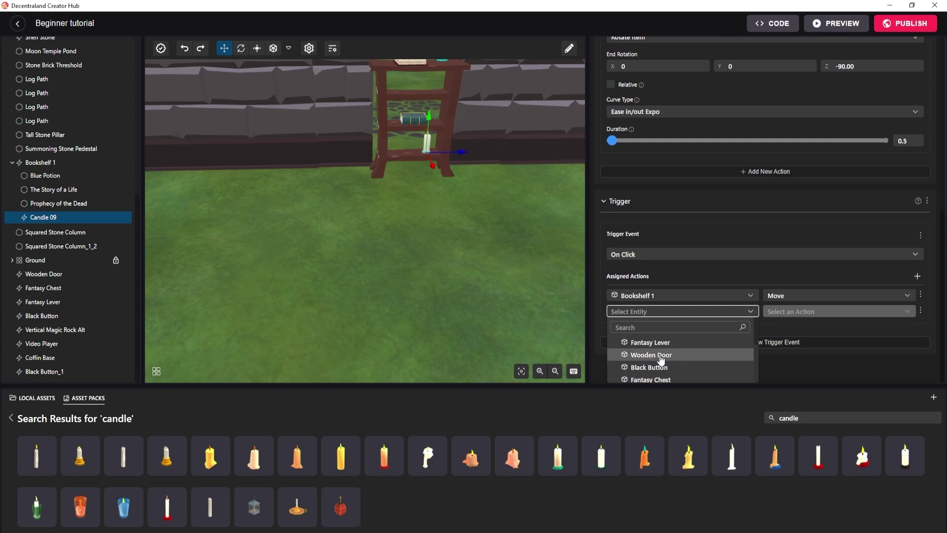
{"action": "scroll", "coordinate": [660, 360], "scroll_direction": "down", "scroll_amount": 5}
{"action": "left_click", "coordinate": [641, 377]}
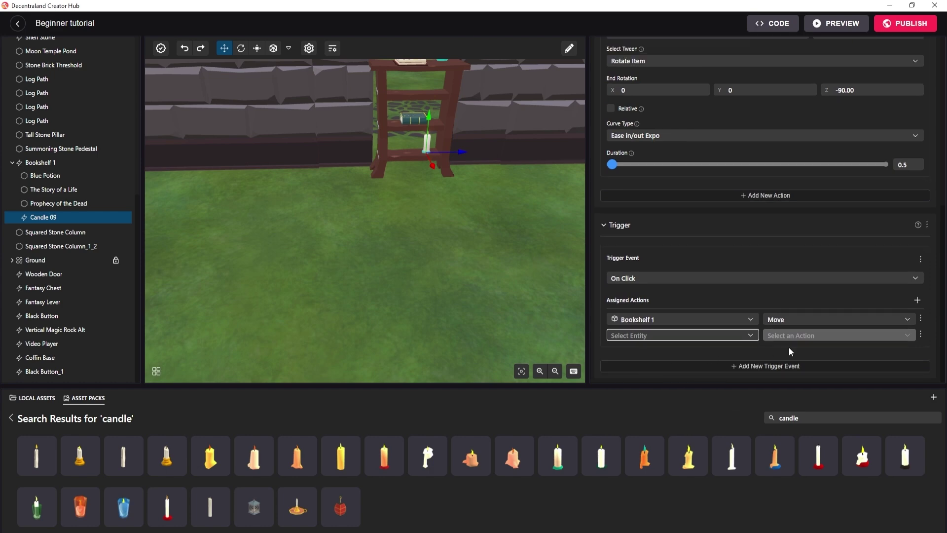
{"action": "left_click", "coordinate": [812, 337]}
{"action": "left_click", "coordinate": [791, 351]}
Switch to the Explorer preview and trigger the candle on the bookshelf to test its feedback rotation
{"action": "left_click", "coordinate": [757, 299]}
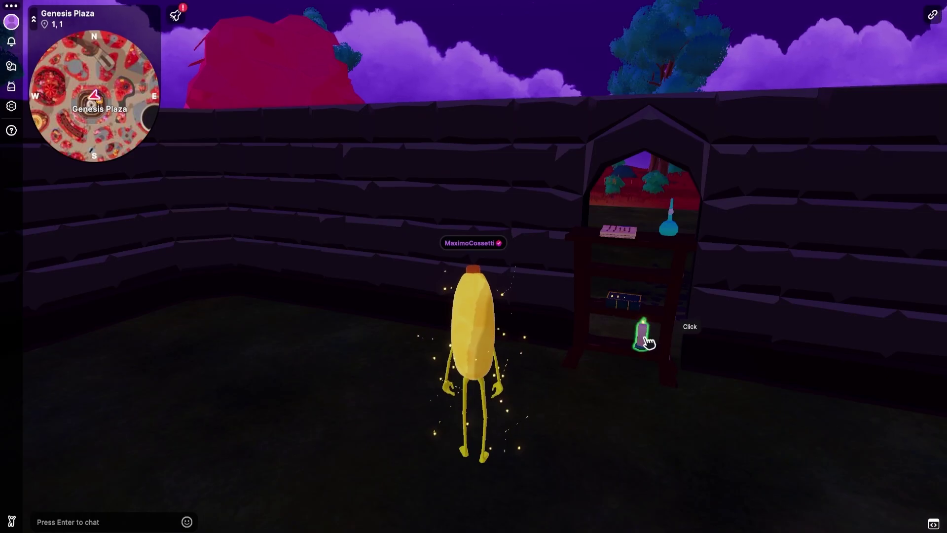
{"action": "left_click", "coordinate": [645, 338]}
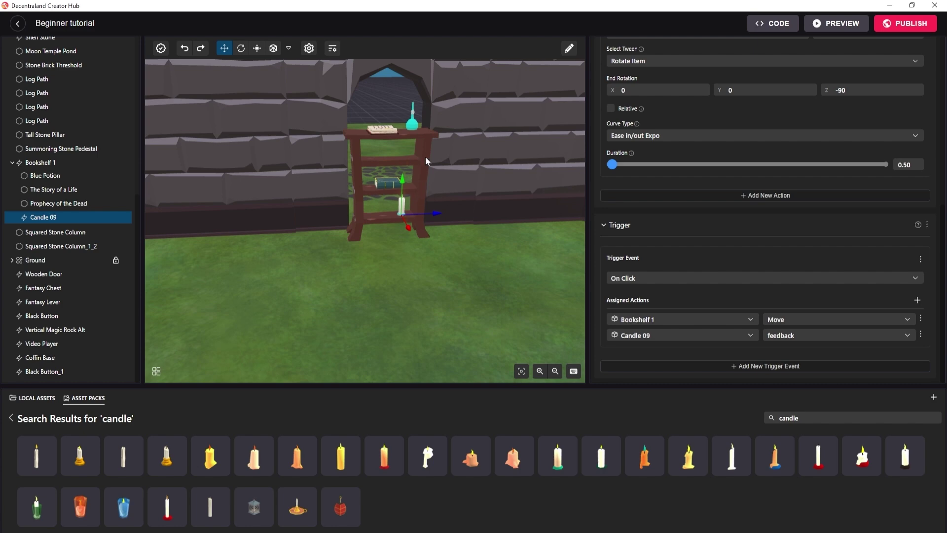
Add a Multiplayer component to Candle 09 and sync its Tween component for all users
{"action": "scroll", "coordinate": [663, 229], "scroll_direction": "up", "scroll_amount": 7}
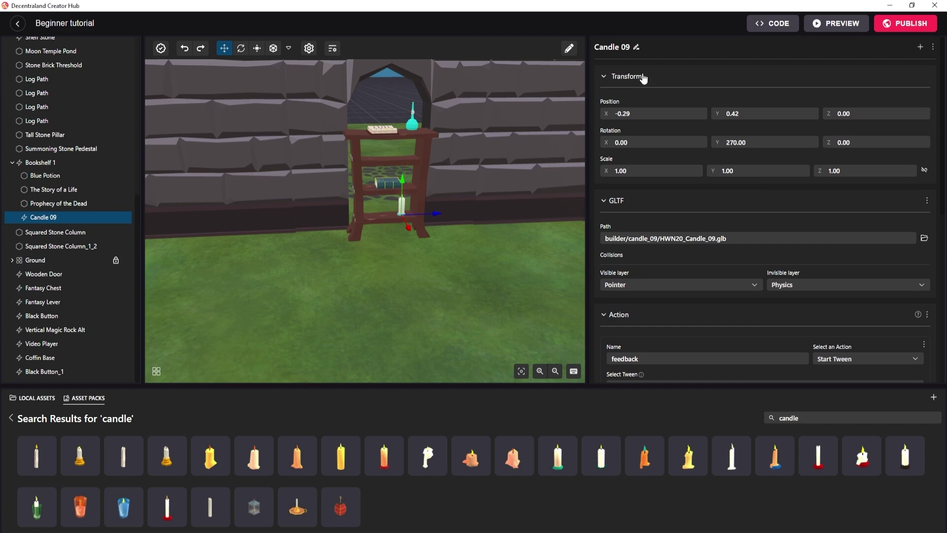
{"action": "left_click", "coordinate": [920, 48]}
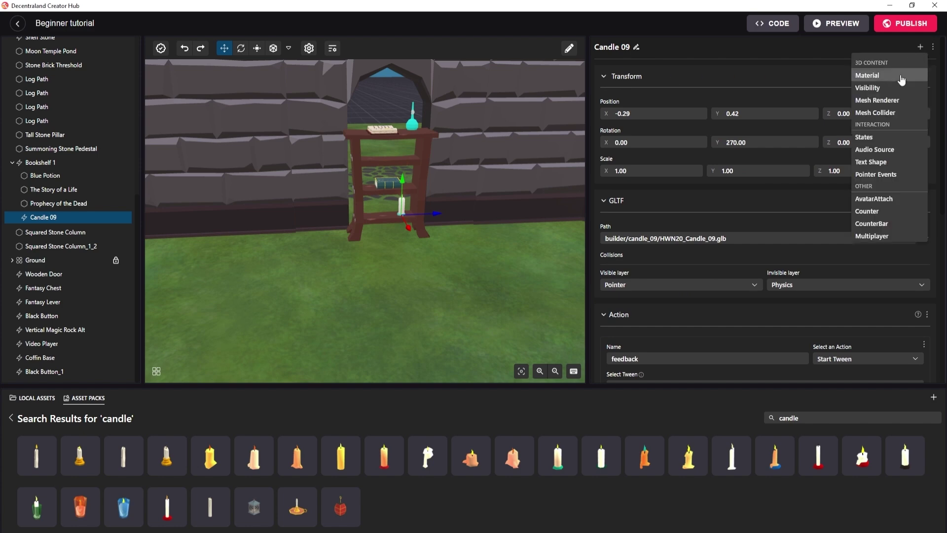
{"action": "scroll", "coordinate": [894, 184], "scroll_direction": "down", "scroll_amount": 2}
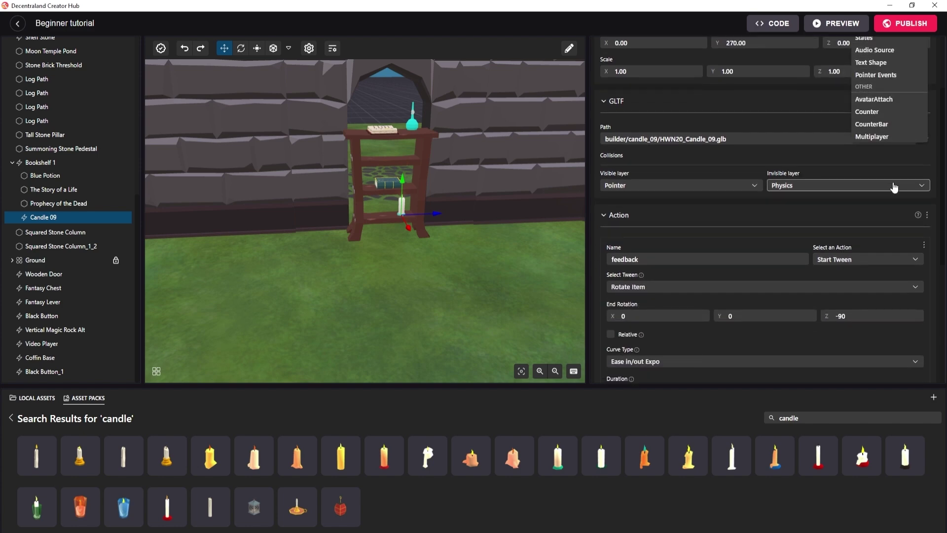
{"action": "left_click", "coordinate": [883, 140]}
{"action": "scroll", "coordinate": [792, 184], "scroll_direction": "down", "scroll_amount": 4}
{"action": "scroll", "coordinate": [792, 184], "scroll_direction": "down", "scroll_amount": 5}
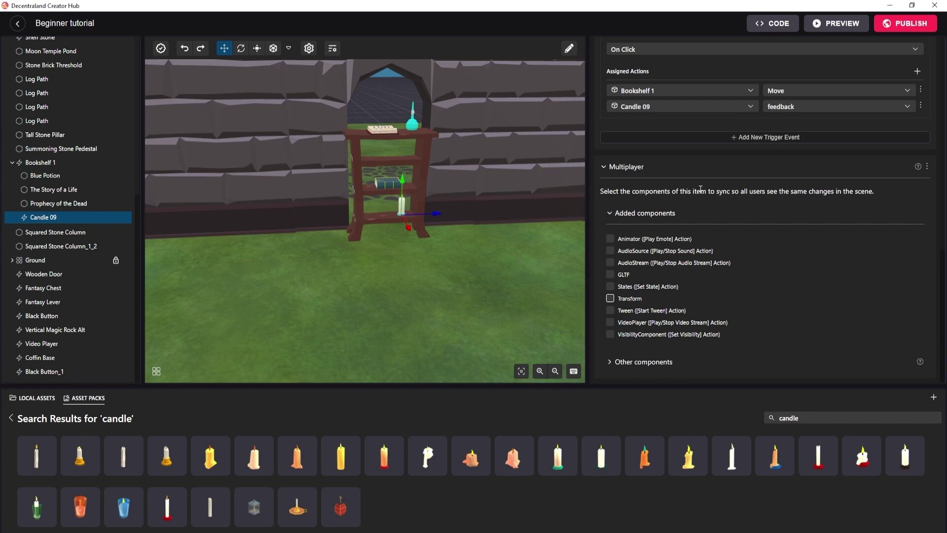
{"action": "left_click", "coordinate": [610, 310]}
Add a Multiplayer component to Bookshelf 1, sync its Transform and Tween components, and expand the other components
{"action": "left_click", "coordinate": [358, 141]}
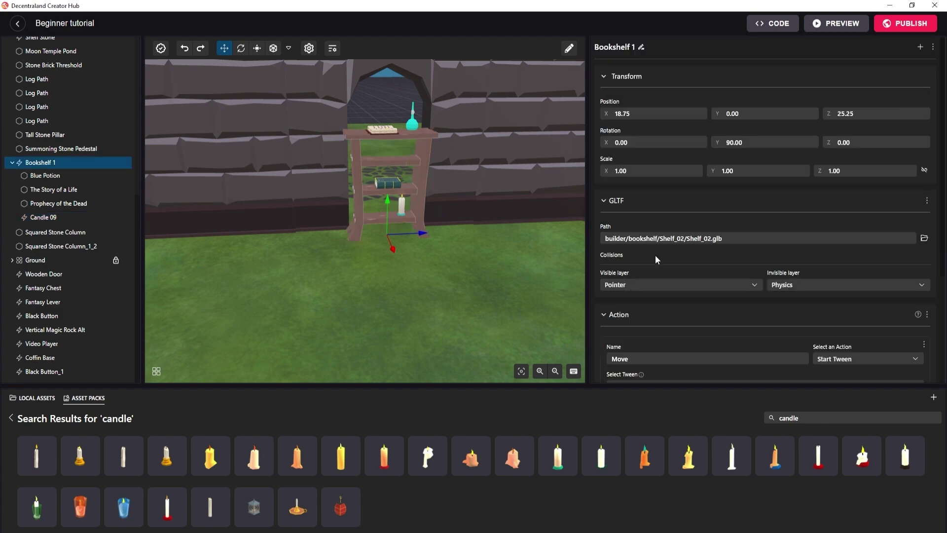
{"action": "left_click", "coordinate": [920, 46]}
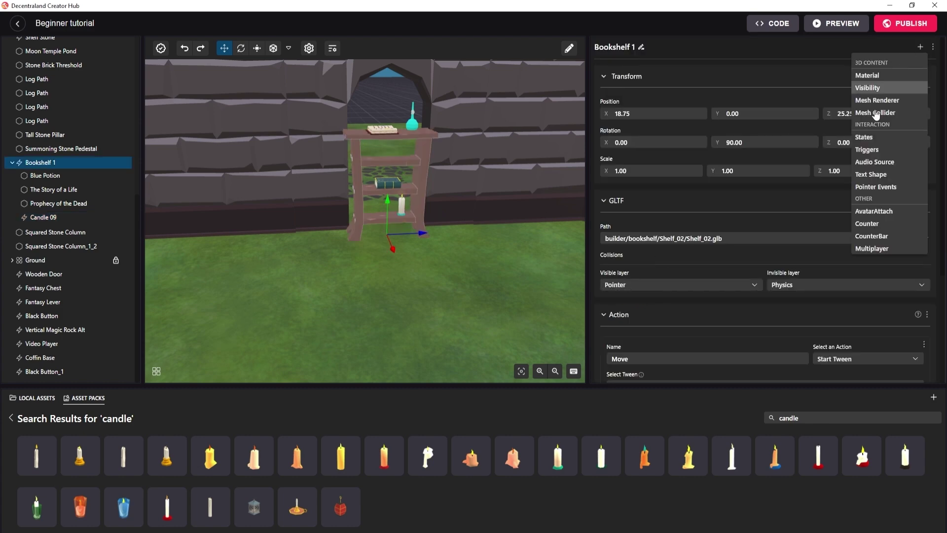
{"action": "left_click", "coordinate": [876, 248]}
{"action": "scroll", "coordinate": [661, 291], "scroll_direction": "down", "scroll_amount": 7}
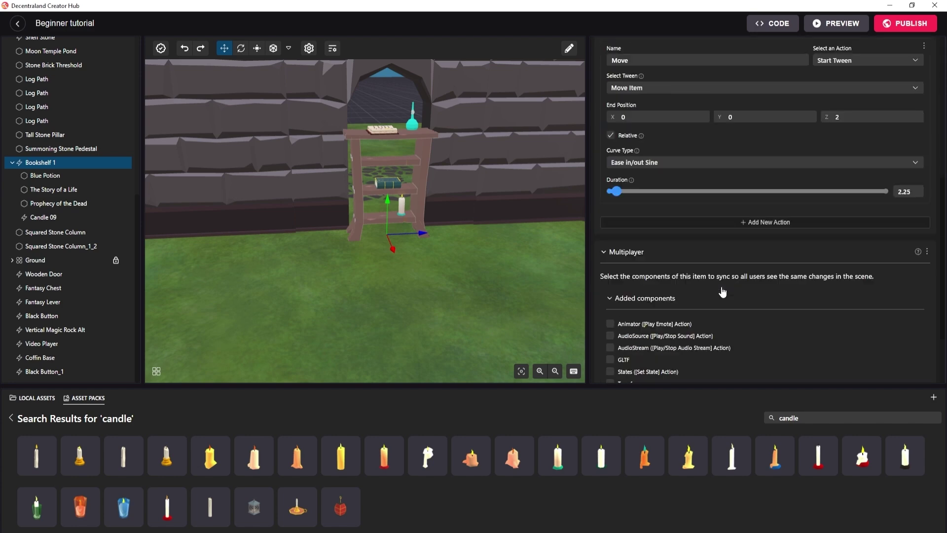
{"action": "left_click", "coordinate": [610, 298]}
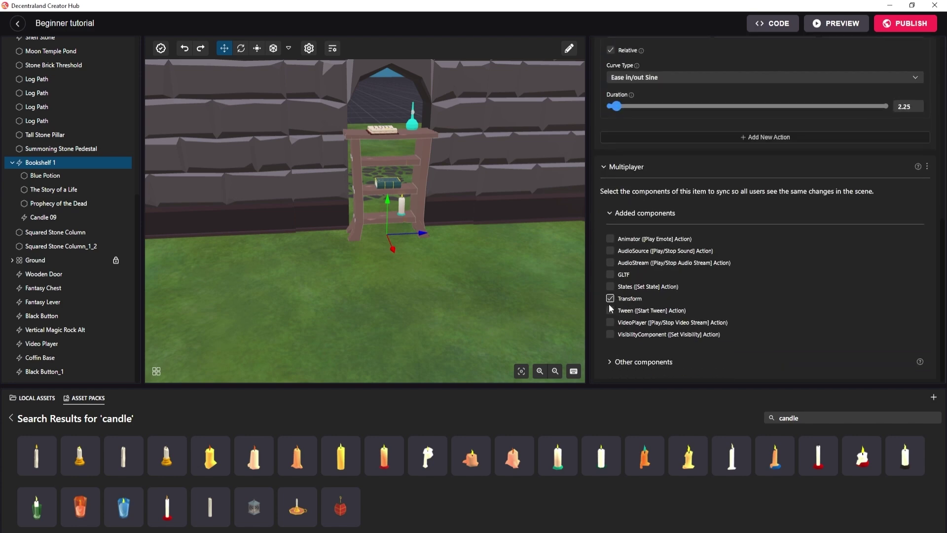
{"action": "left_click", "coordinate": [610, 310]}
{"action": "left_click", "coordinate": [768, 365]}
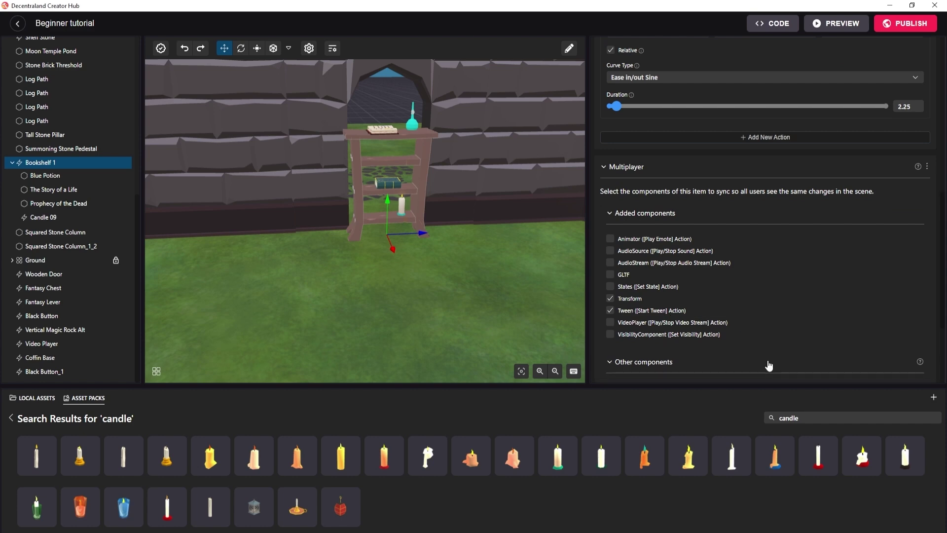